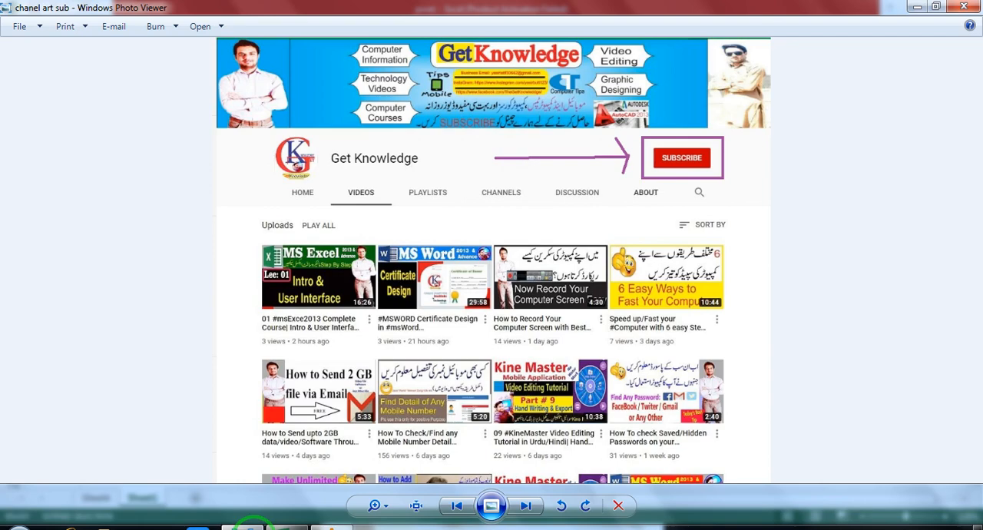
Close the channel picture and look over the existing pivot table on Sheet4, returning to the source data on Sheet1
left_click(963, 7)
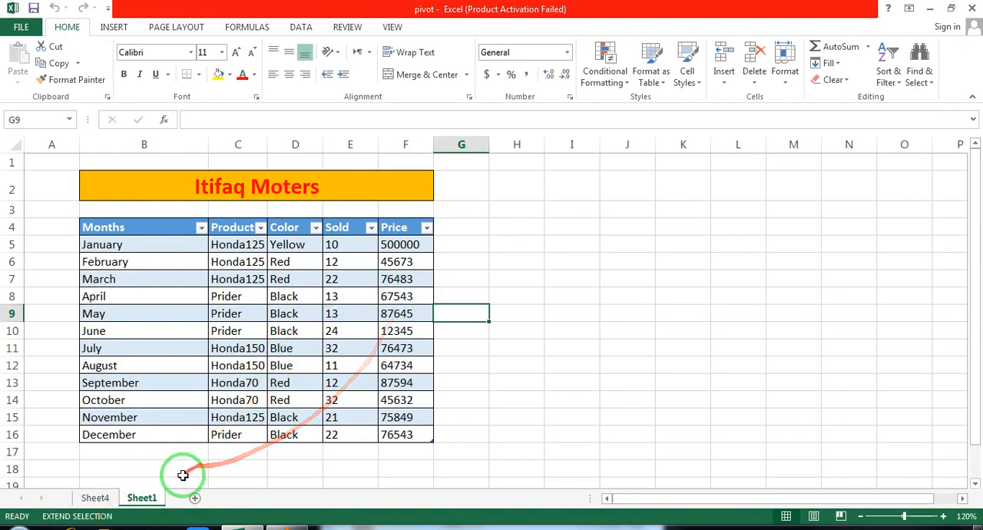
left_click(106, 497)
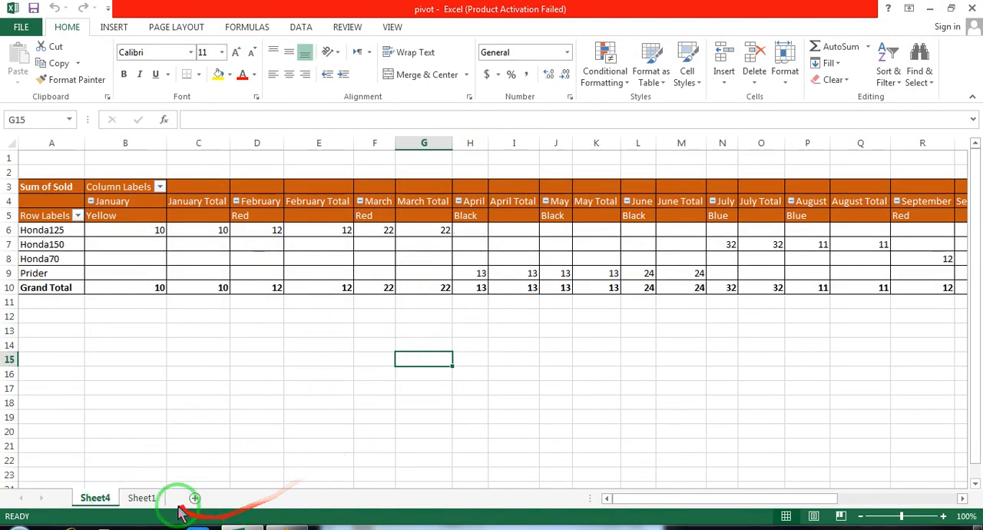
left_click(146, 498)
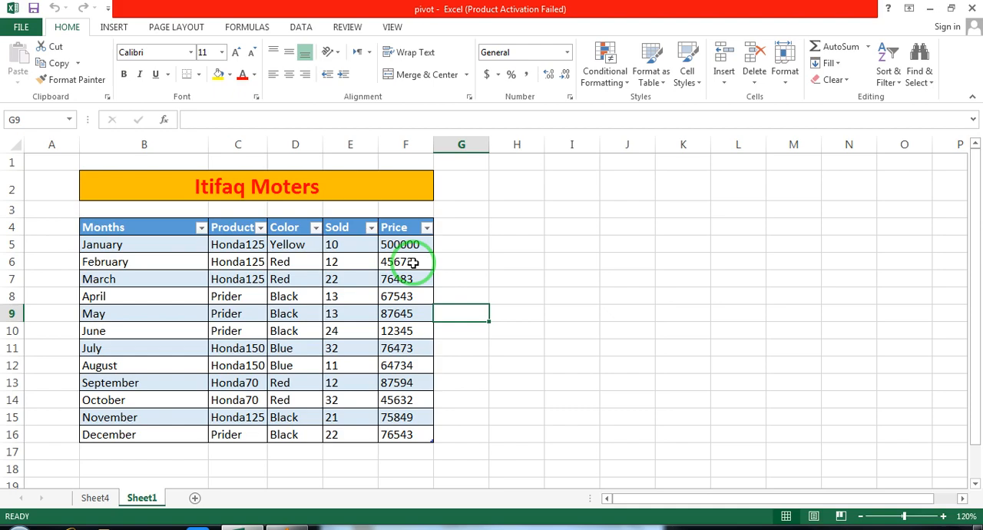
Insert a PivotChart based on the whole monthly sales table (Table2), placing it on a new worksheet
key("ctrl+a")
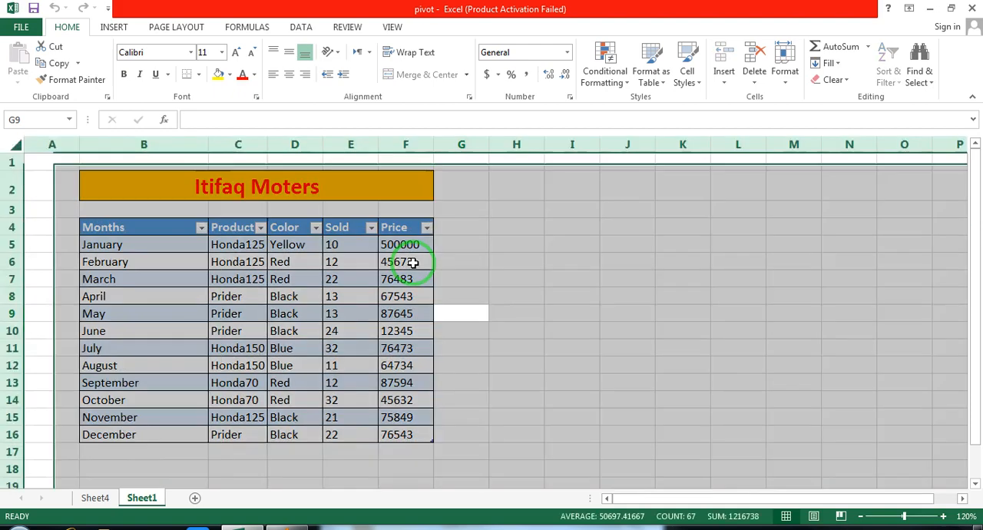
left_click(216, 236)
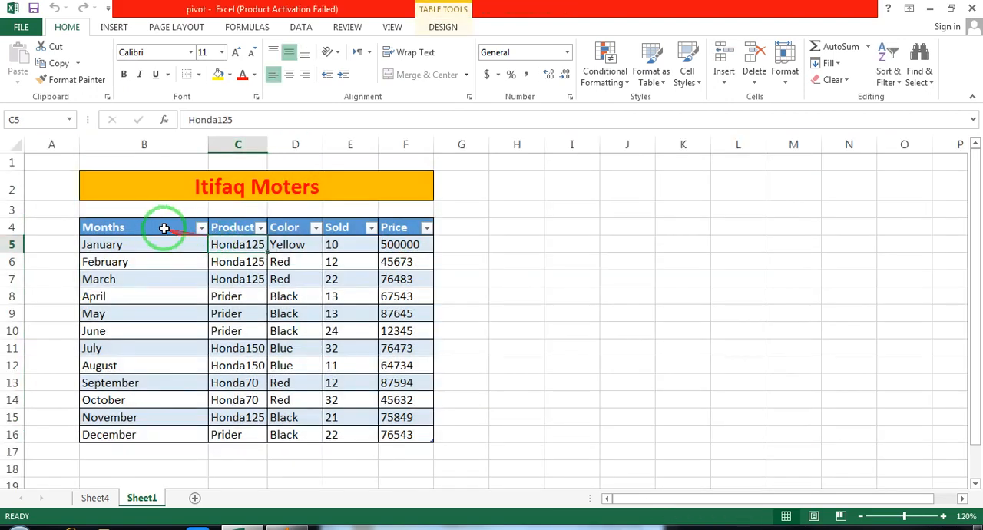
left_click(158, 227)
key("ctrl+a")
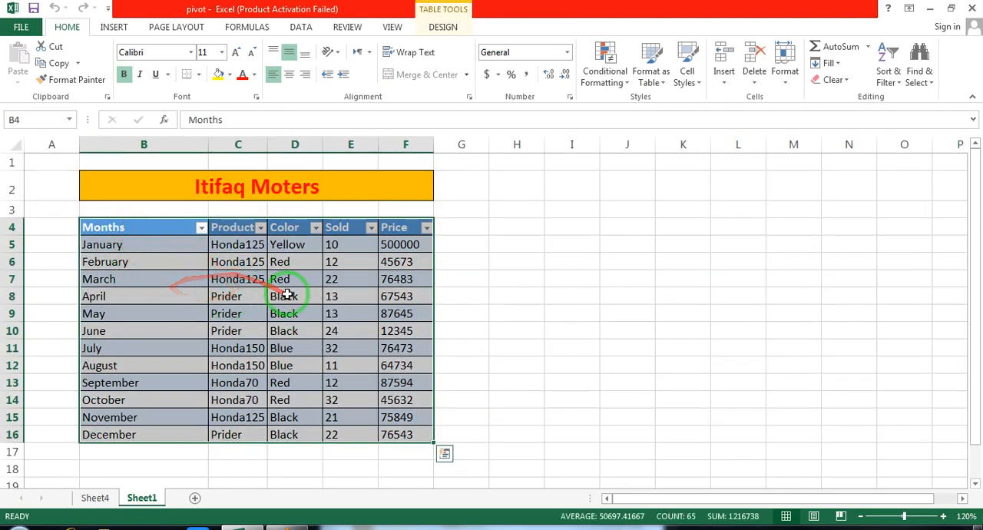
left_click(113, 28)
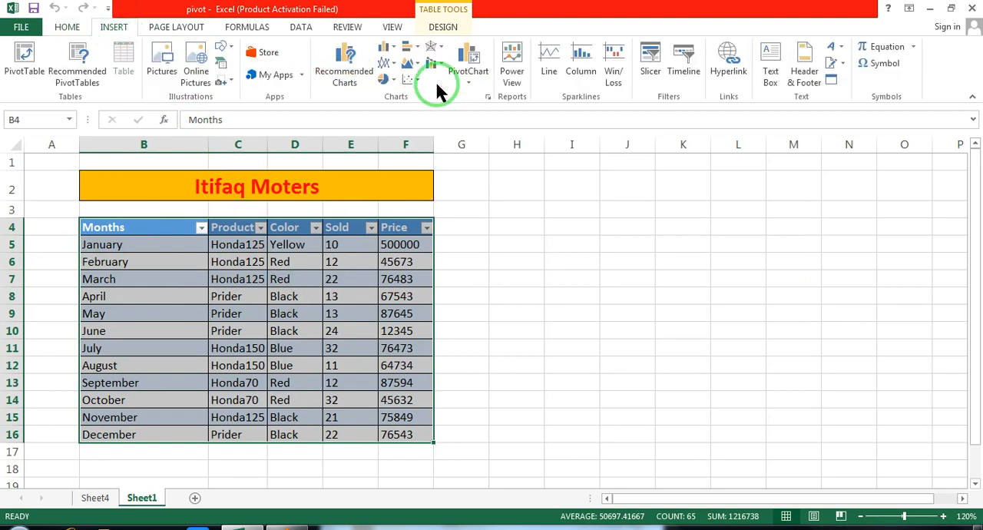
left_click(477, 80)
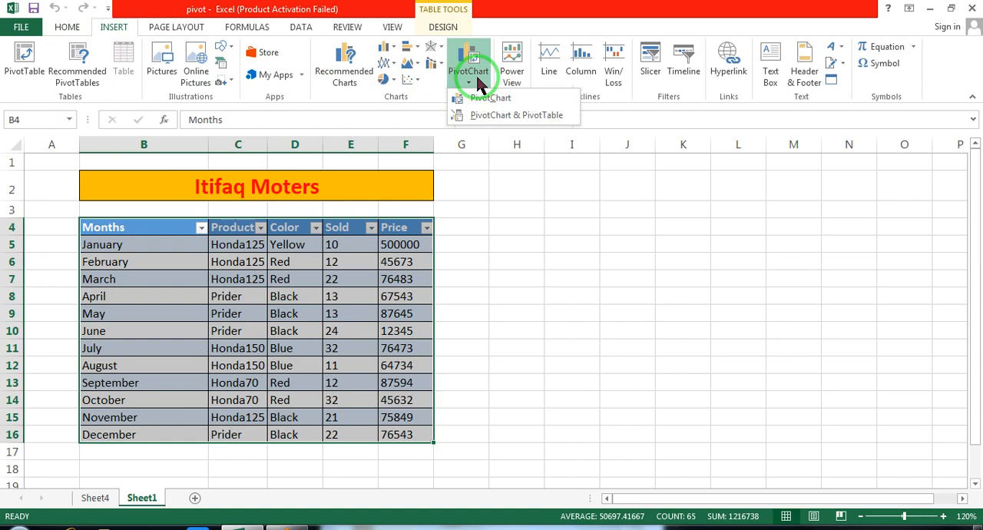
left_click(484, 98)
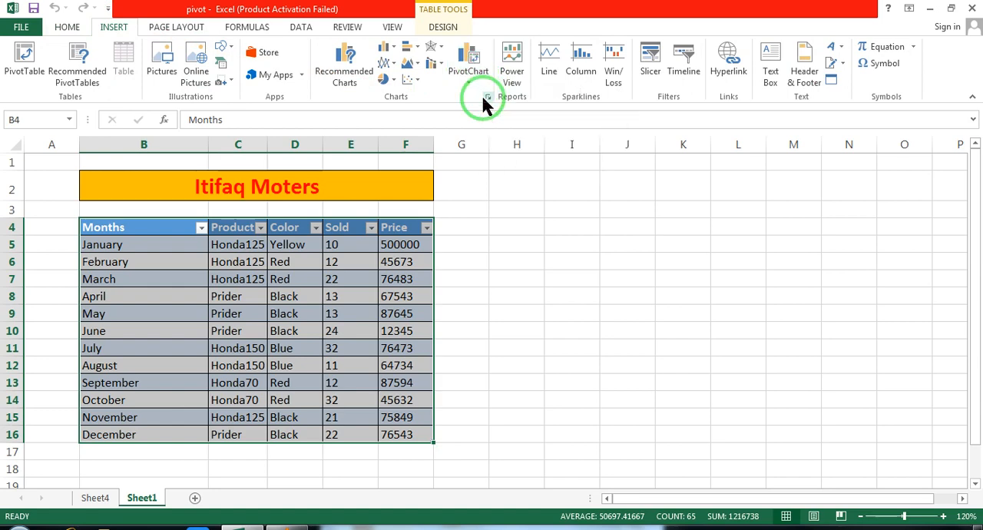
left_click(469, 81)
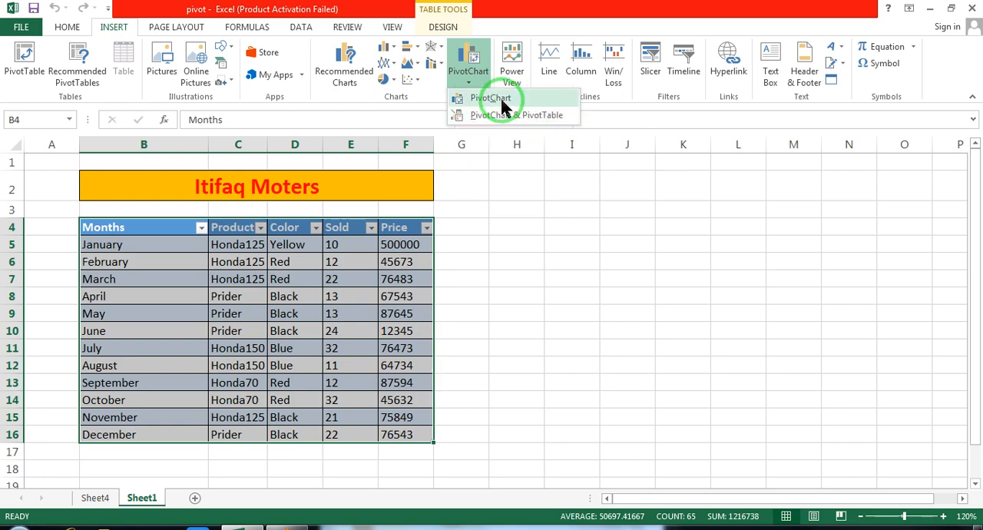
left_click(492, 99)
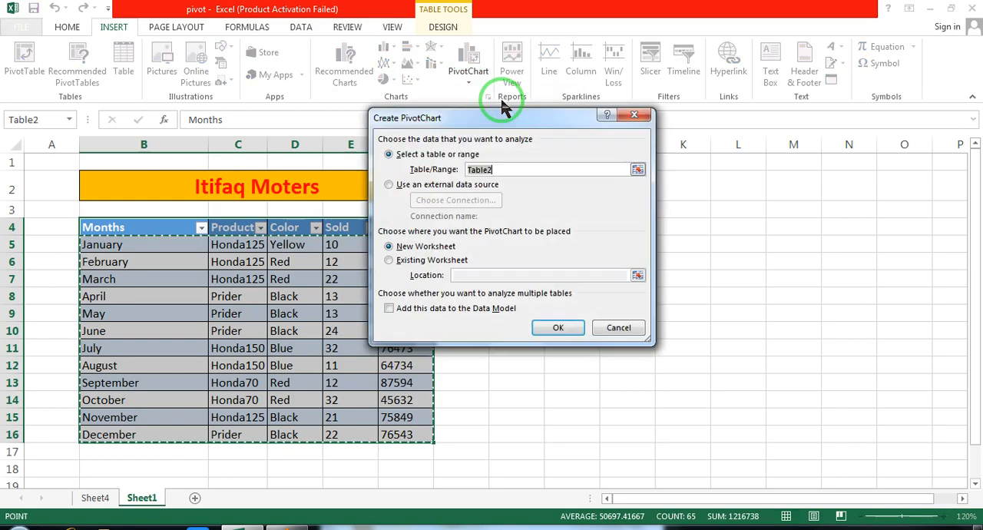
left_click(435, 261)
left_click(422, 254)
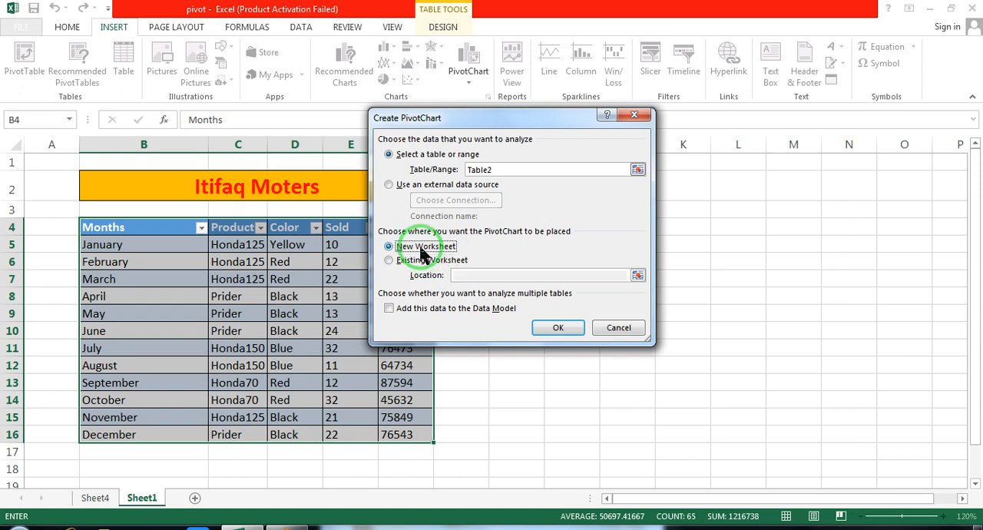
left_click(559, 329)
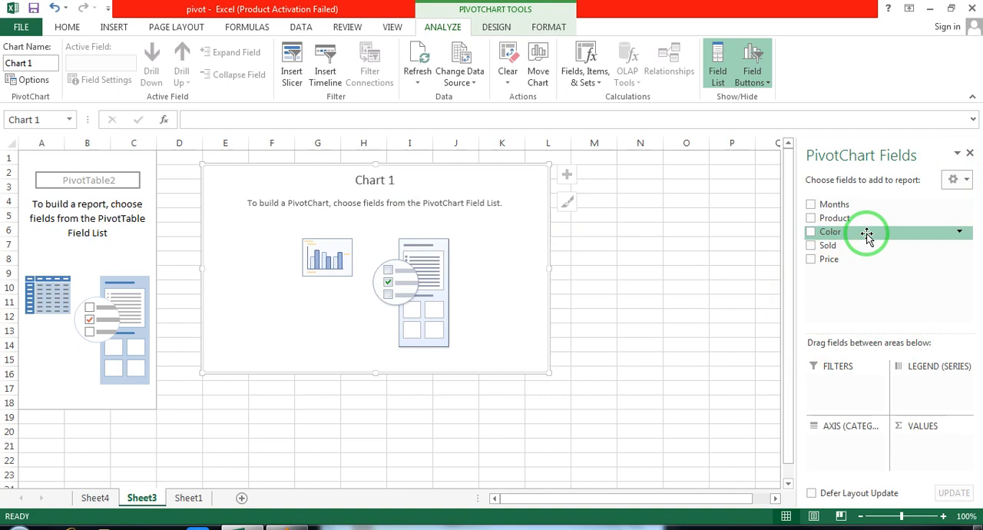
Add the Months field to the PivotChart's axis categories and the Product field to its legend series
left_click_drag(866, 234, 851, 442)
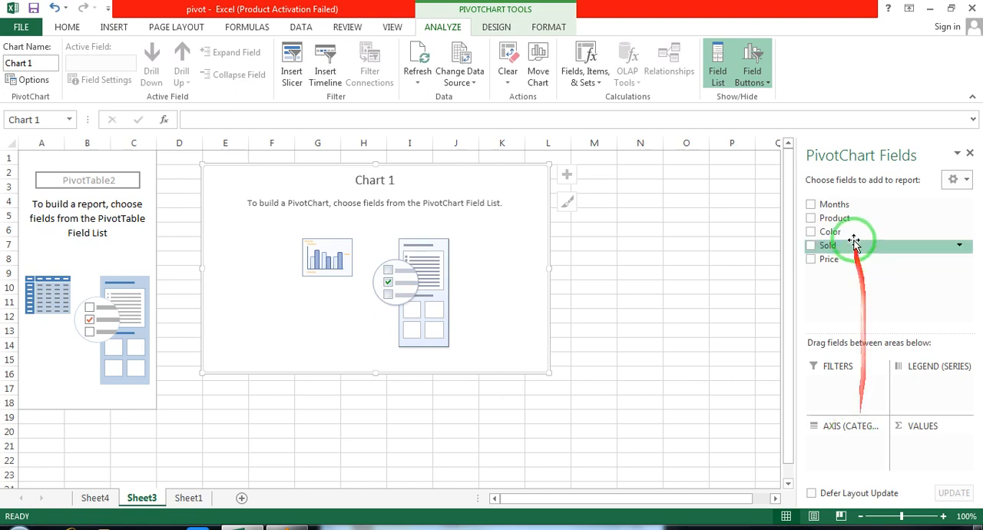
left_click(811, 205)
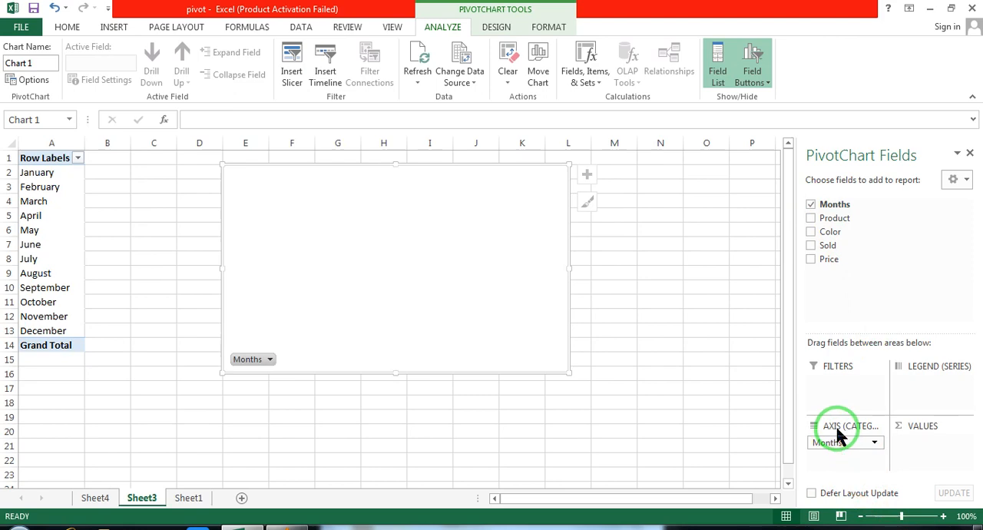
left_click(812, 219)
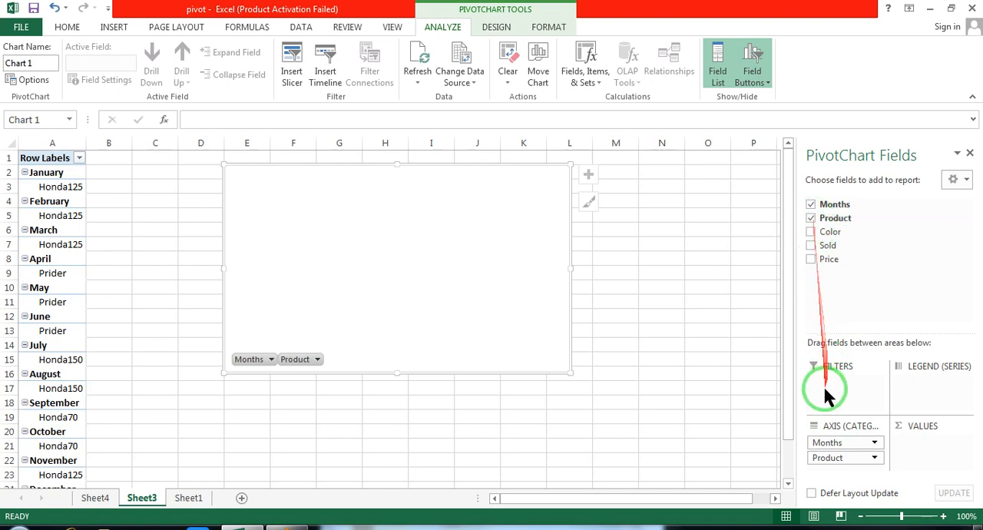
left_click_drag(827, 463, 916, 379)
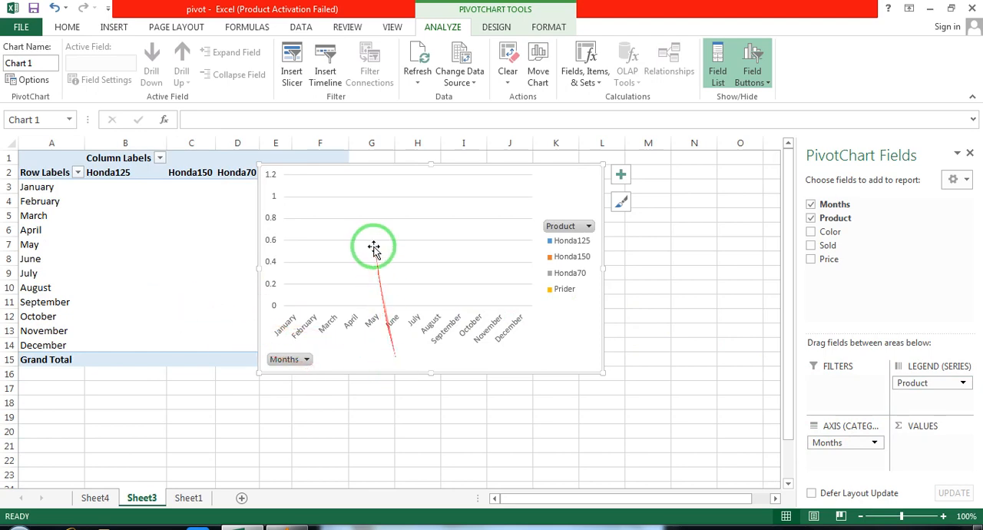
Widen the PivotChart so that it extends from column G to column S beside the pivot table
left_click_drag(450, 173, 554, 181)
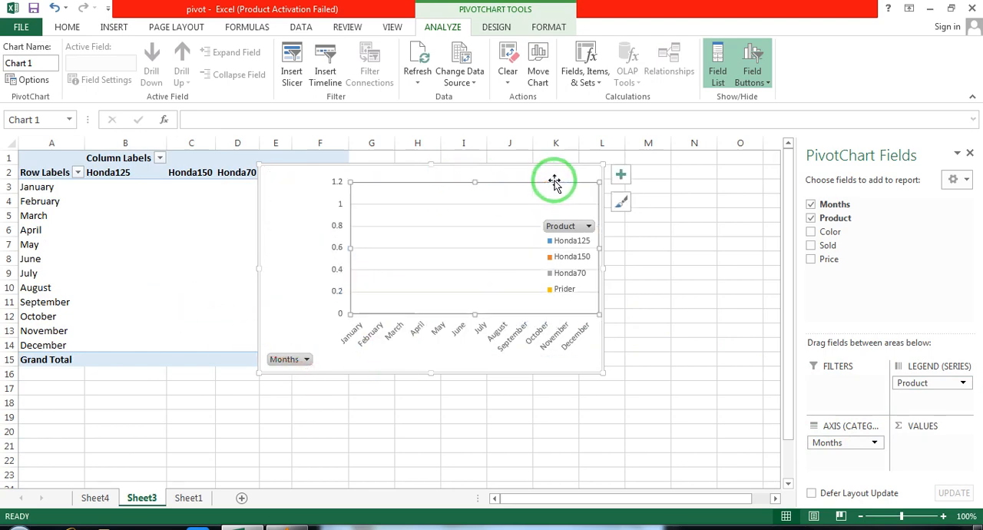
key("ctrl+z")
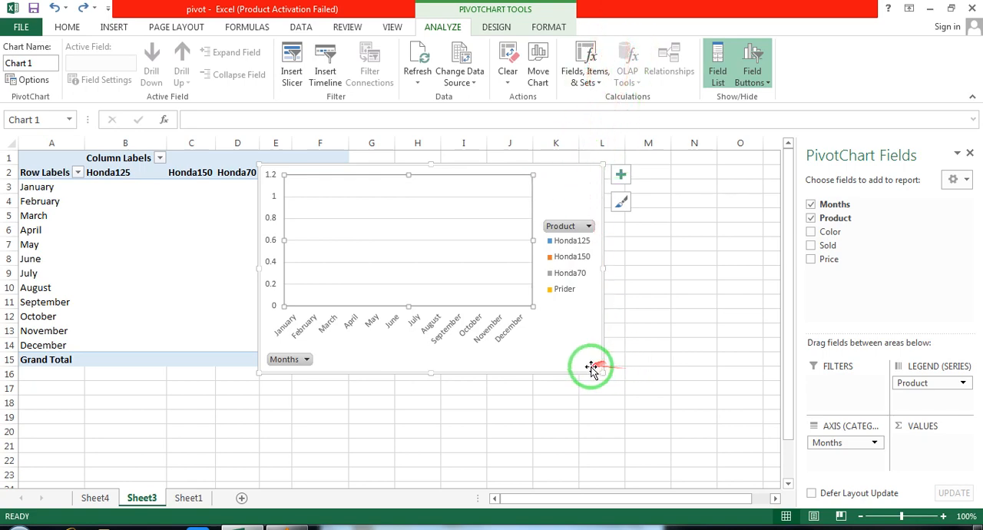
mouse_move(597, 369)
left_mouse_down()
mouse_move(742, 410)
mouse_move(699, 366)
mouse_move(834, 396)
left_mouse_up()
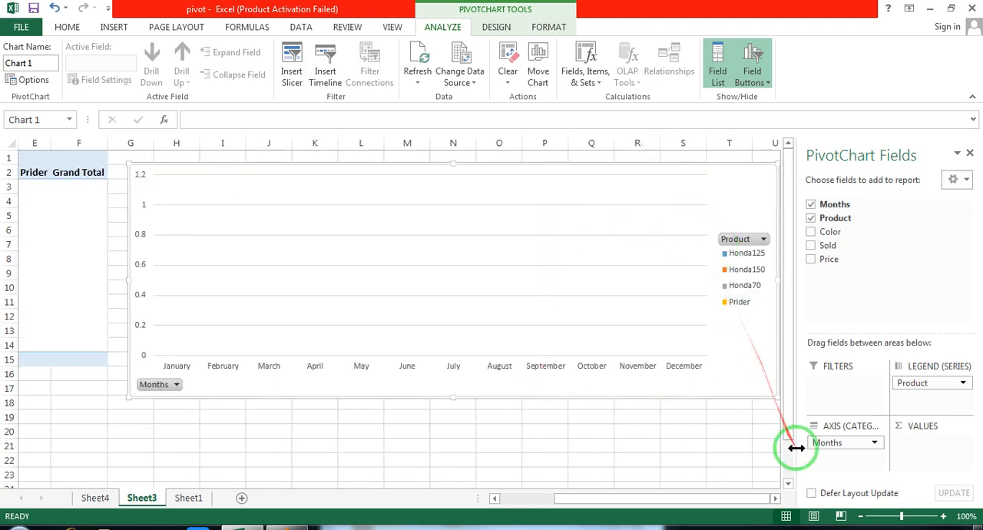
left_click_drag(777, 401, 646, 374)
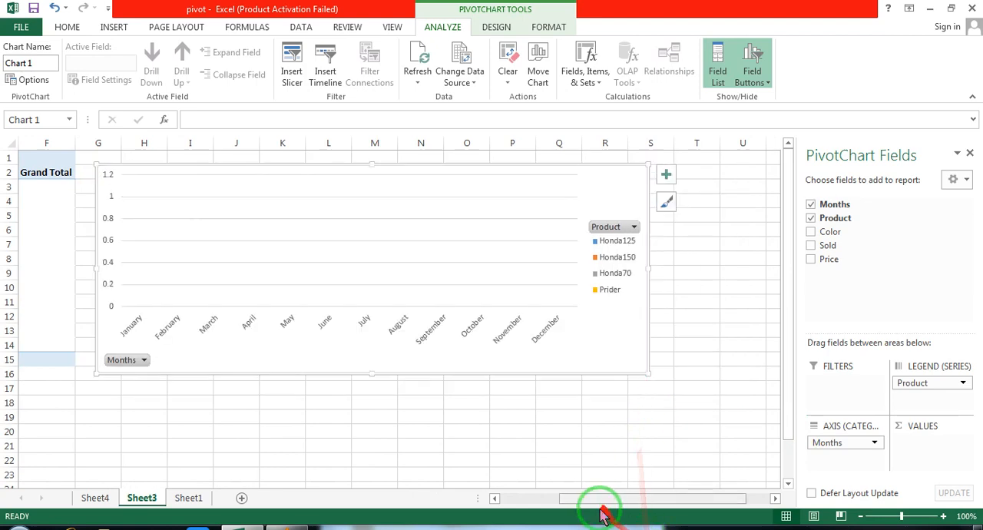
left_click_drag(592, 499, 505, 499)
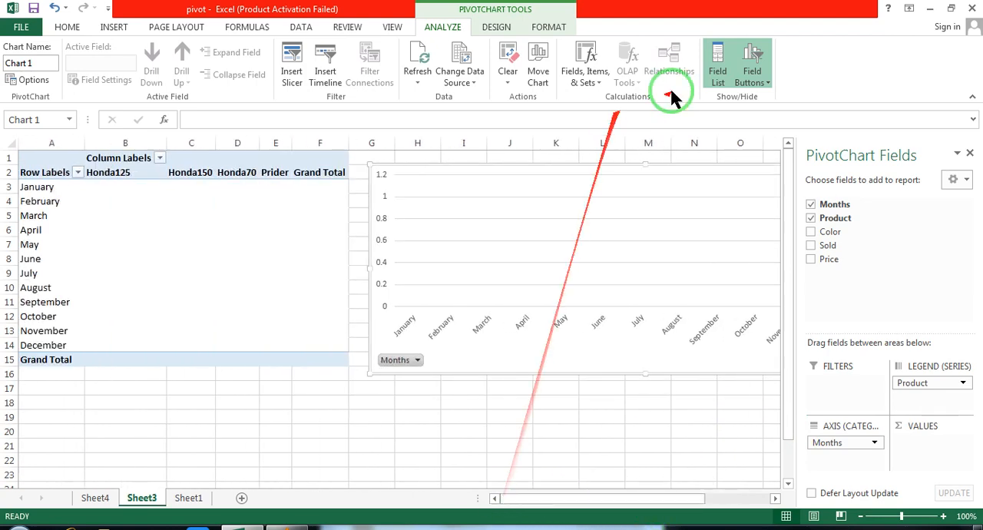
Add the Sold field to the PivotChart's values, leaving Color out, and close the field list
left_click(812, 233)
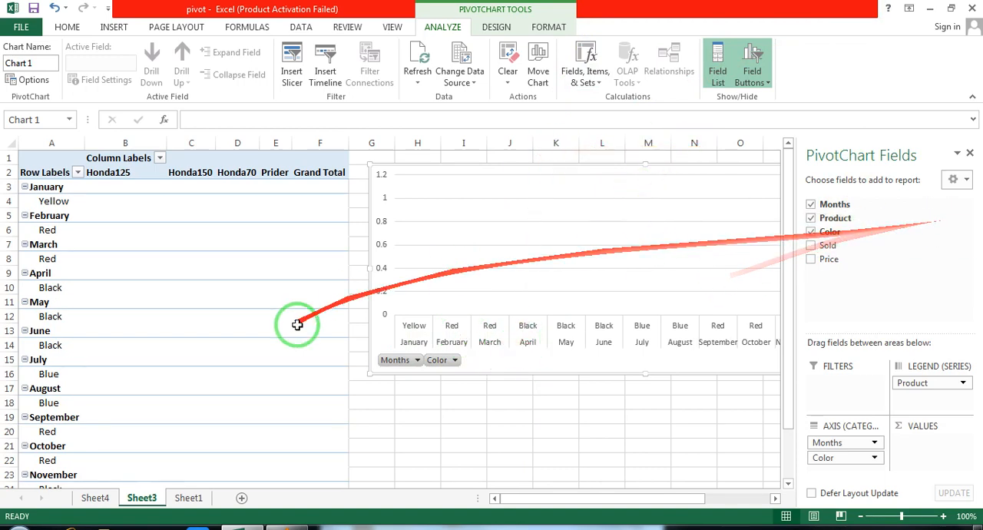
left_click(812, 232)
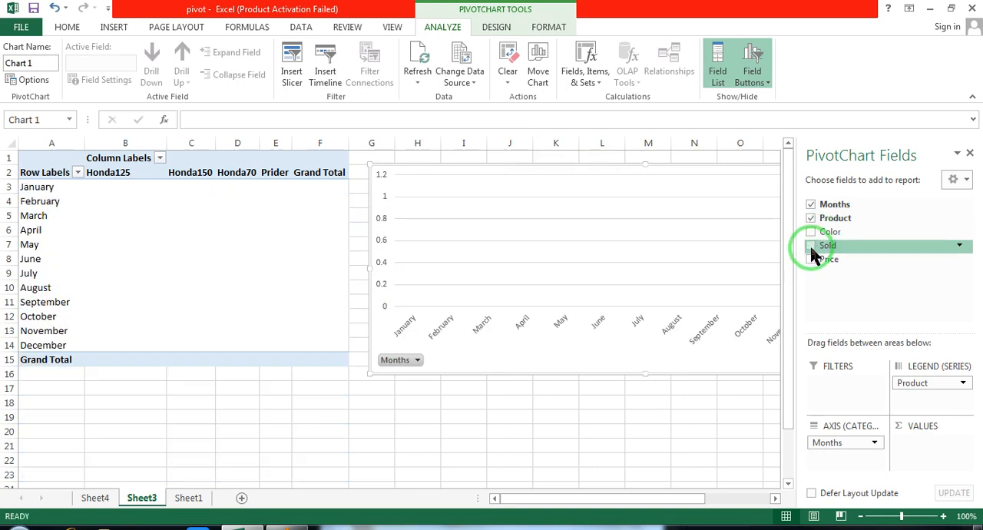
left_click(810, 246)
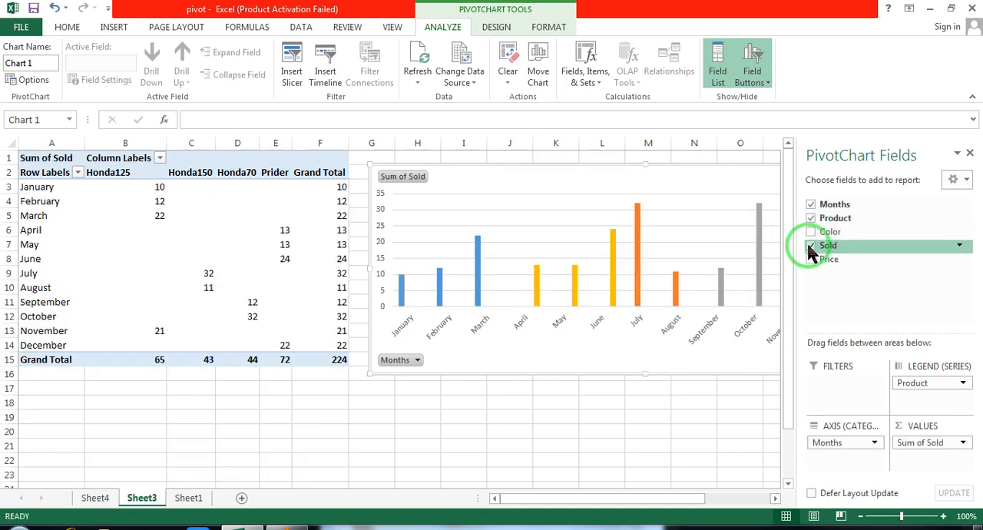
left_click(970, 156)
left_click_drag(511, 171, 504, 175)
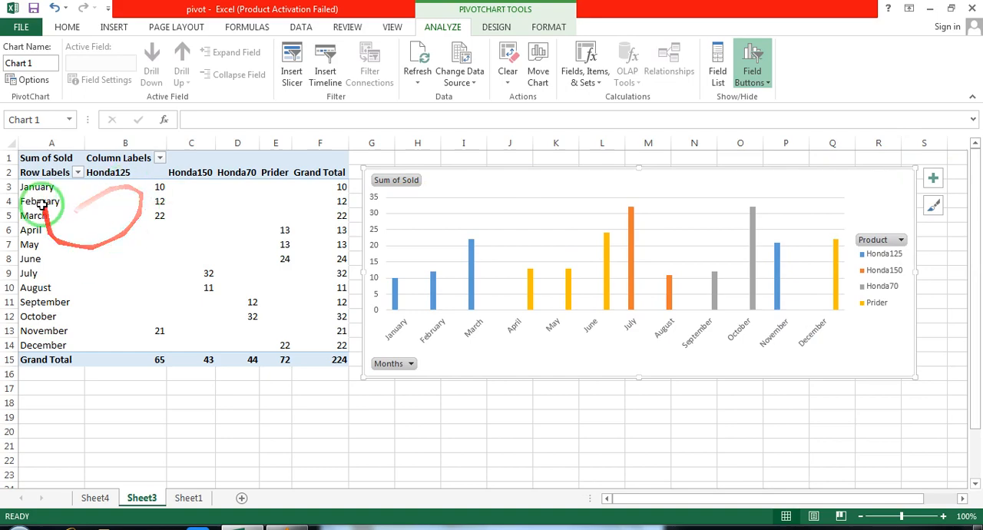
Apply All Borders to the entire pivot table, from Sum of Sold through the Grand Total row
left_click(34, 162)
key("ctrl+a")
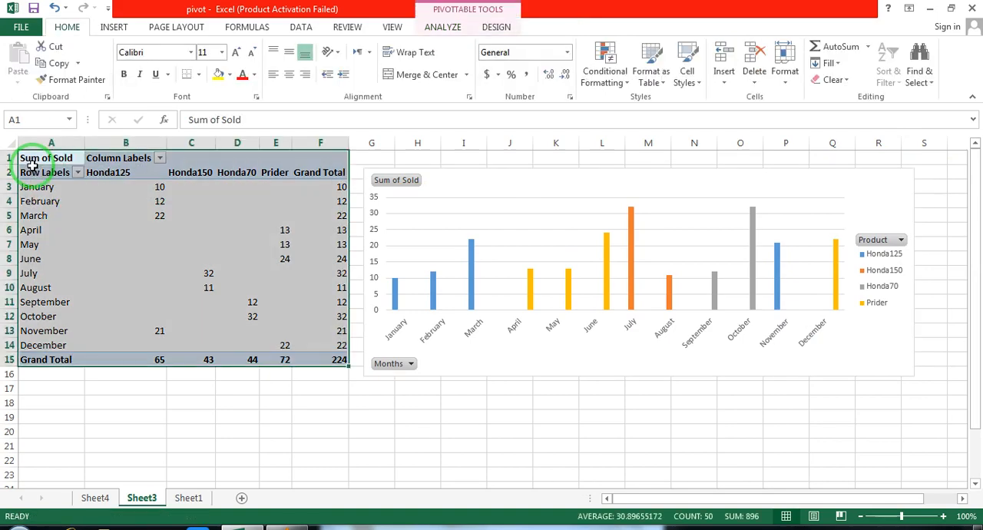
left_click(200, 71)
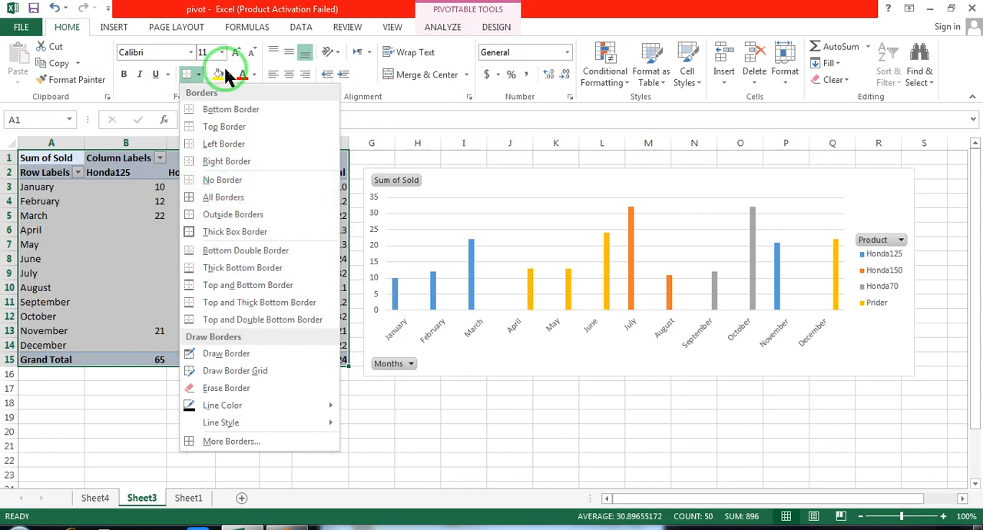
left_click(222, 197)
left_click(204, 251)
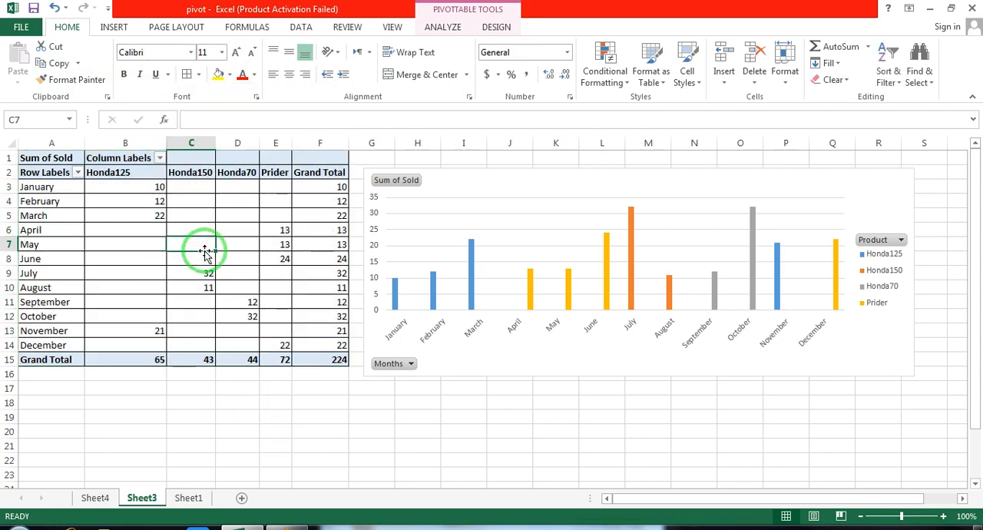
Compare the pivot table's months and products with the PivotChart's month axis and sales columns
left_click(202, 173)
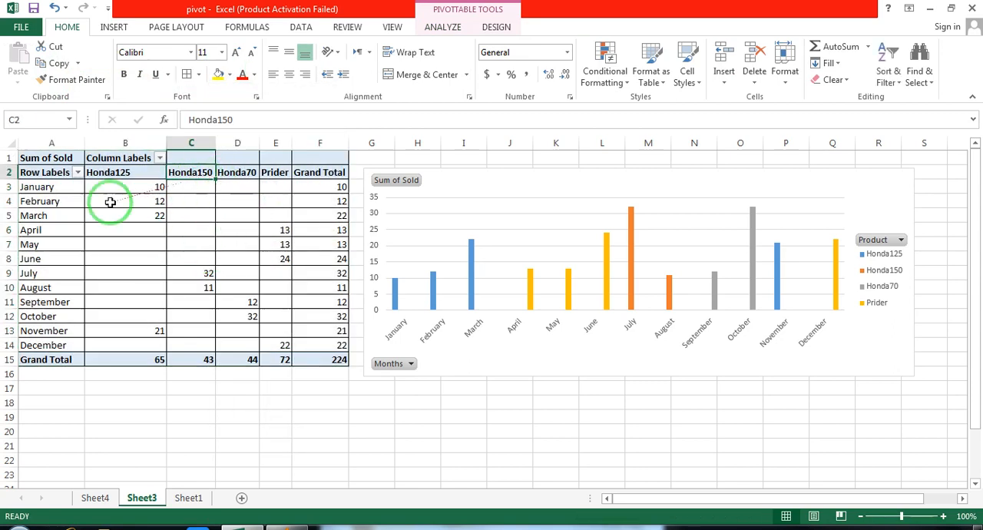
left_click(45, 187)
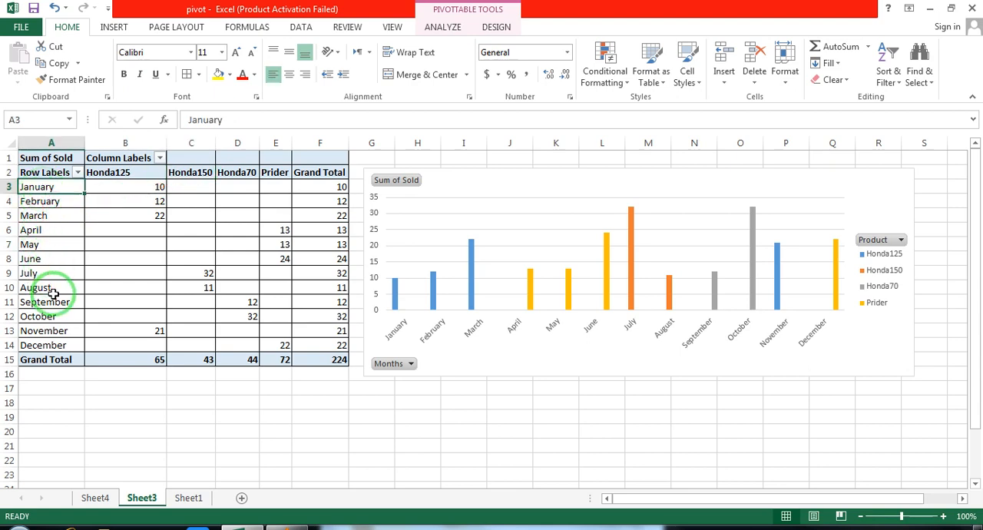
left_click(474, 328)
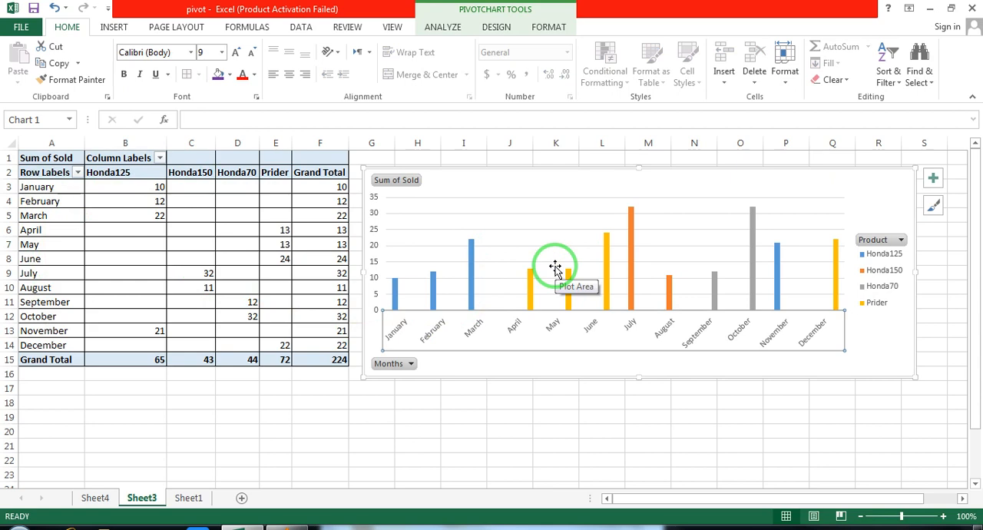
left_click(537, 355)
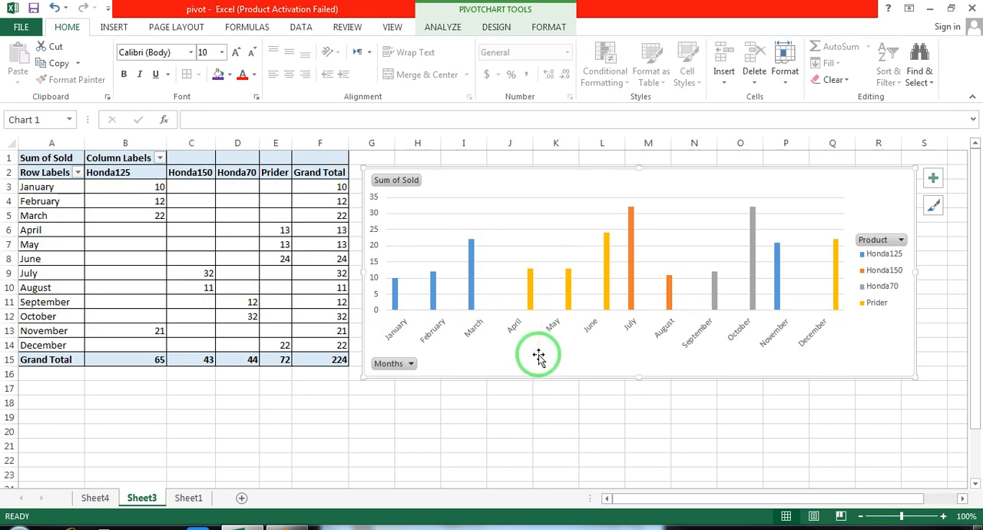
left_click(392, 331)
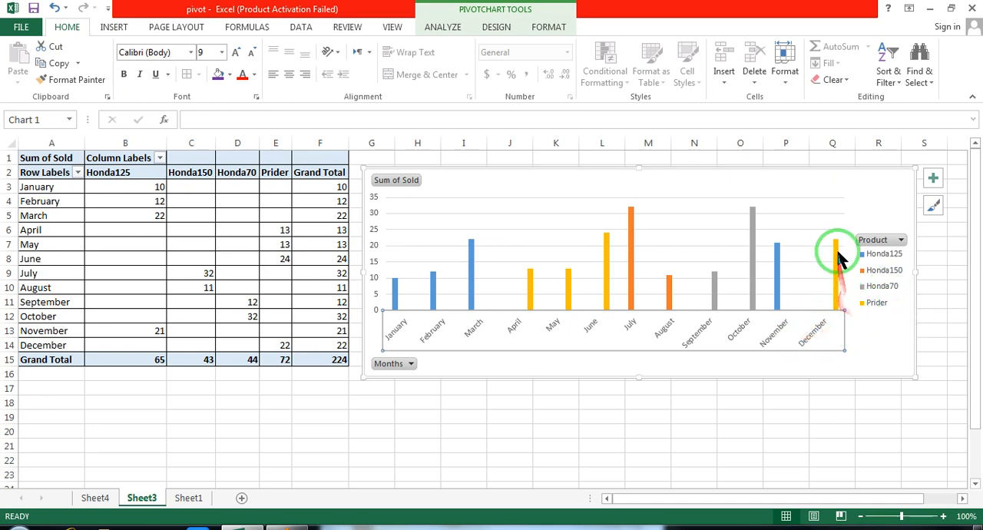
mouse_move(837, 270)
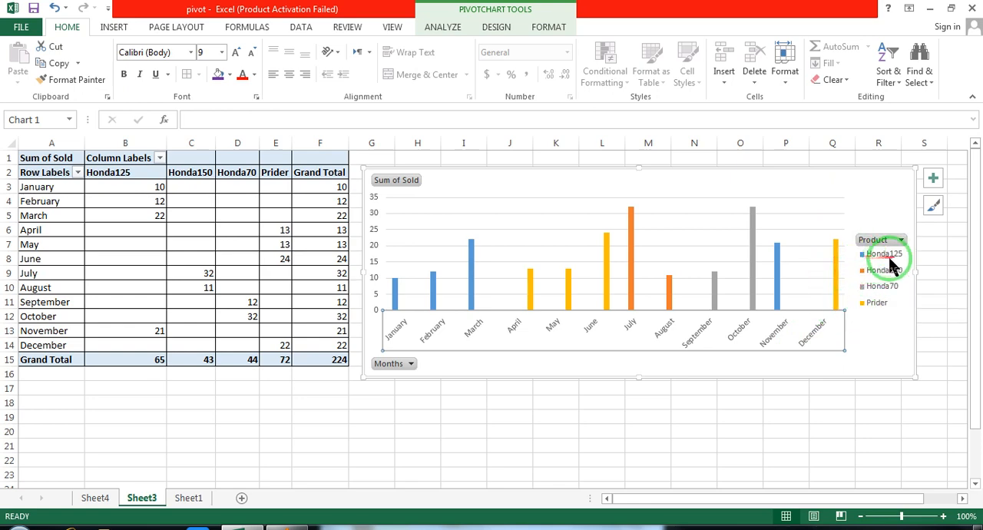
Examine the PivotChart's Honda125 columns, reading the February and March columns against the month axis and legend
left_click(782, 259)
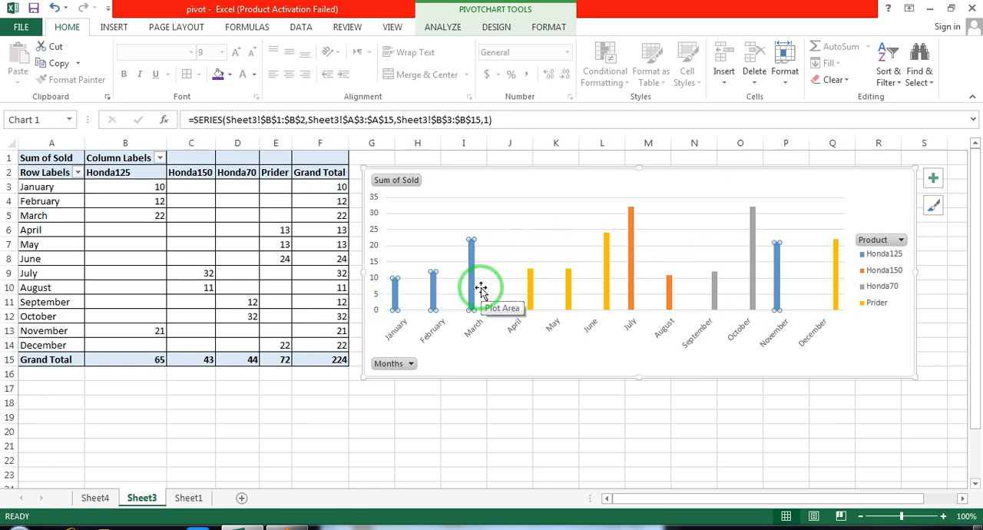
mouse_move(471, 259)
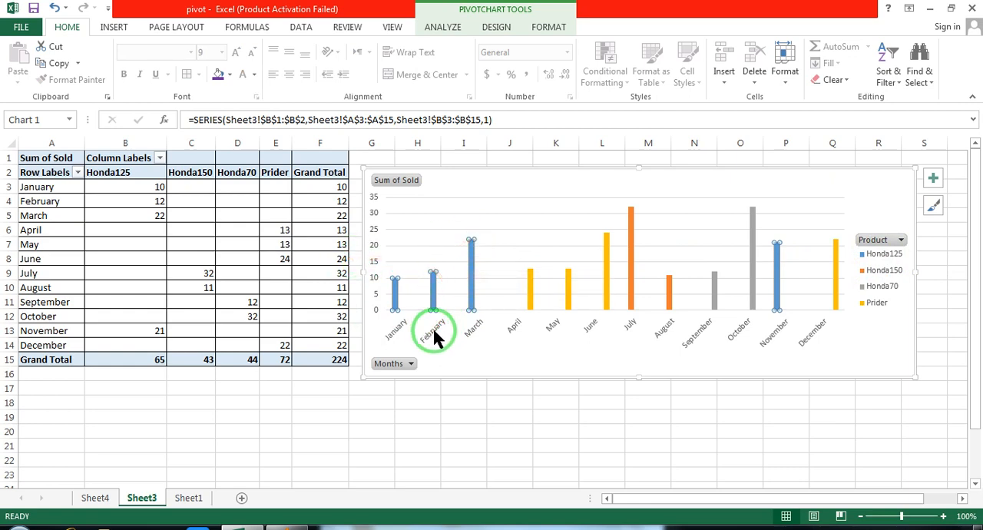
mouse_move(433, 282)
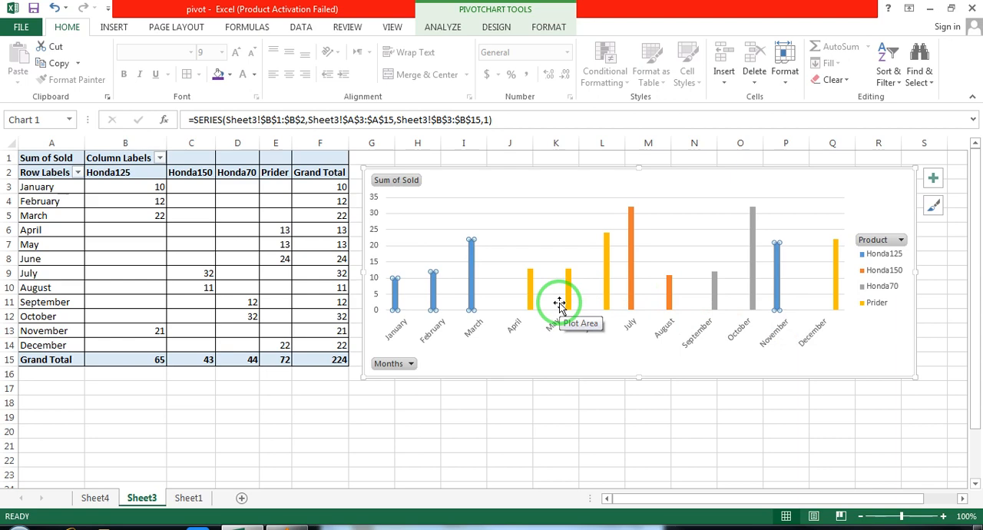
left_click(468, 330)
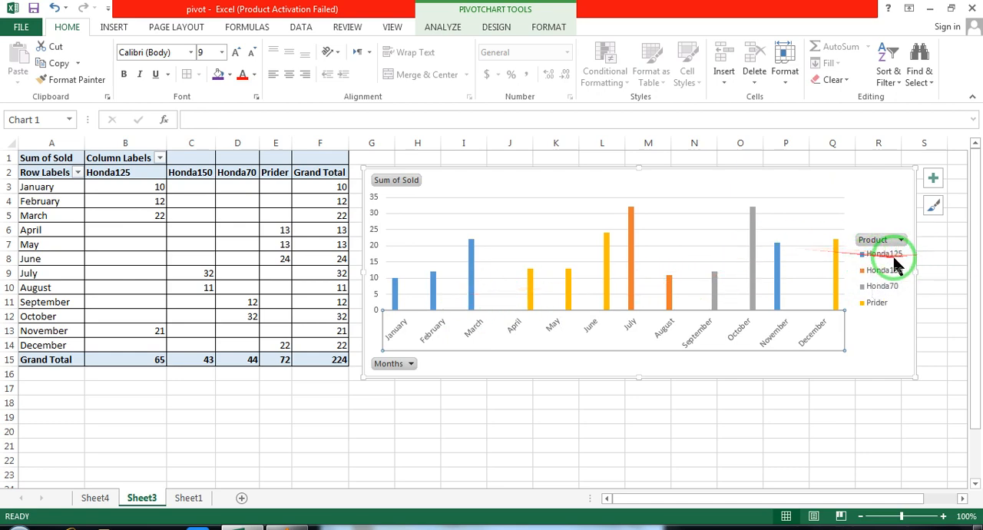
left_click(479, 288)
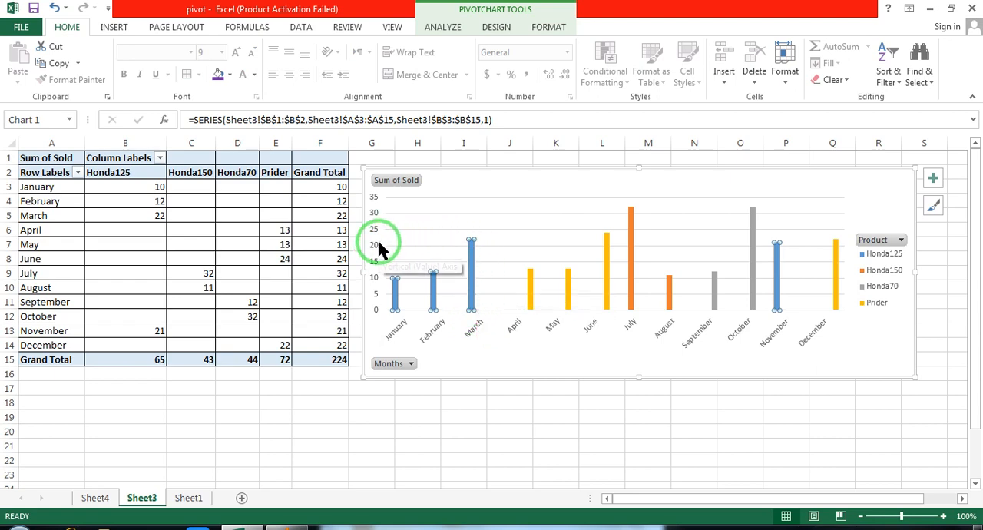
mouse_move(469, 241)
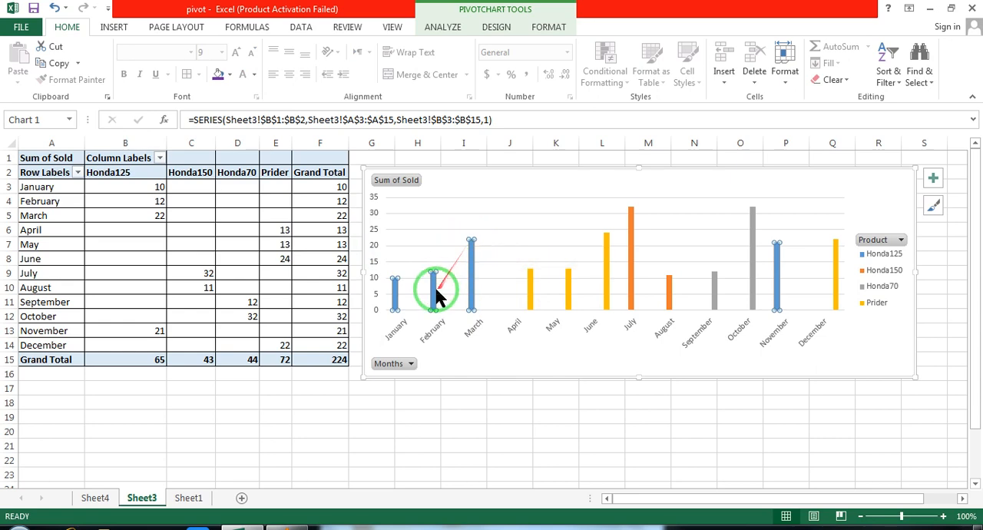
mouse_move(434, 298)
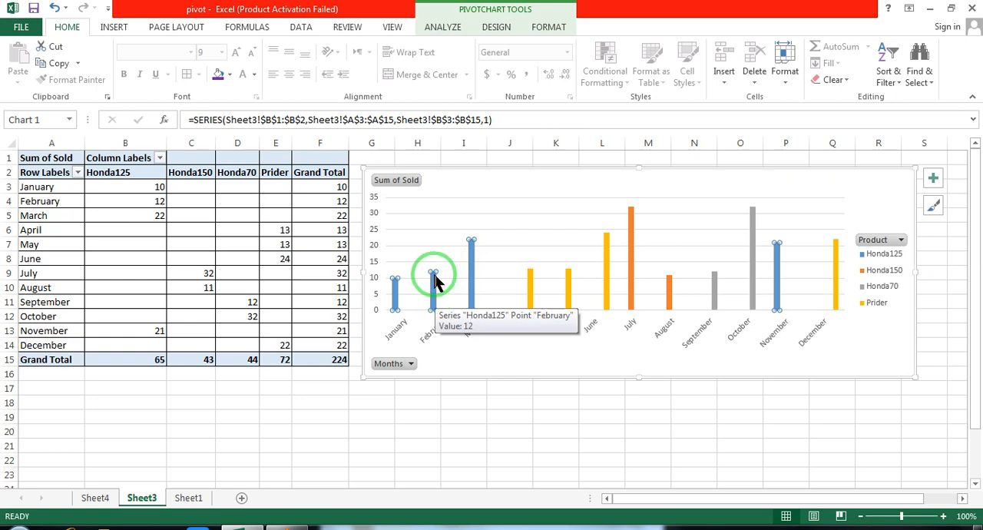
Compare the January and February Honda125 values in the pivot table with the Honda125 columns in the PivotChart
left_click(37, 205)
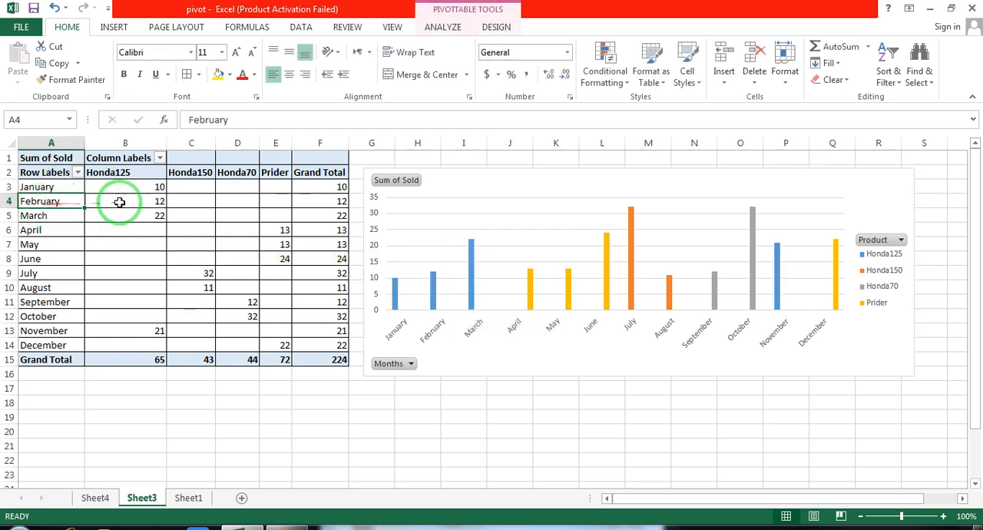
left_click(142, 200)
left_click(56, 186)
left_click(127, 189)
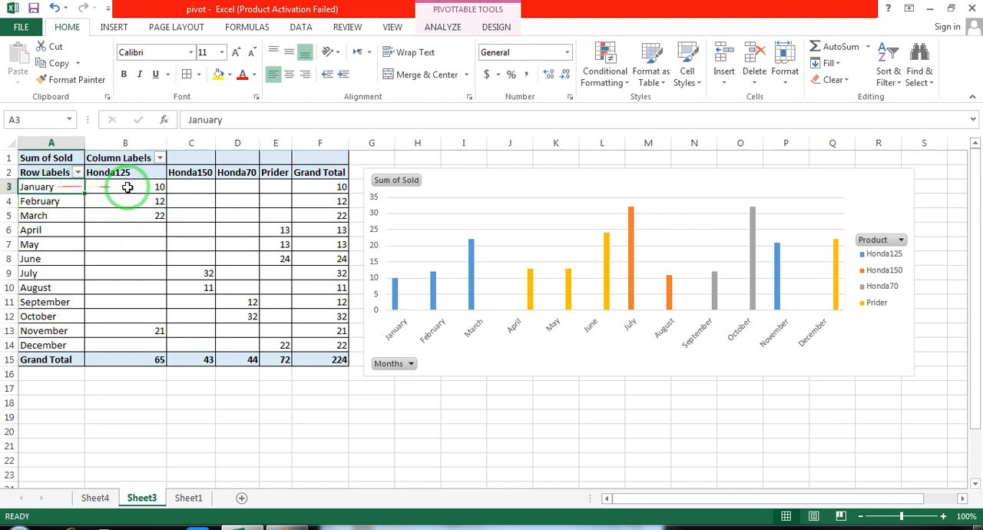
left_click(395, 278)
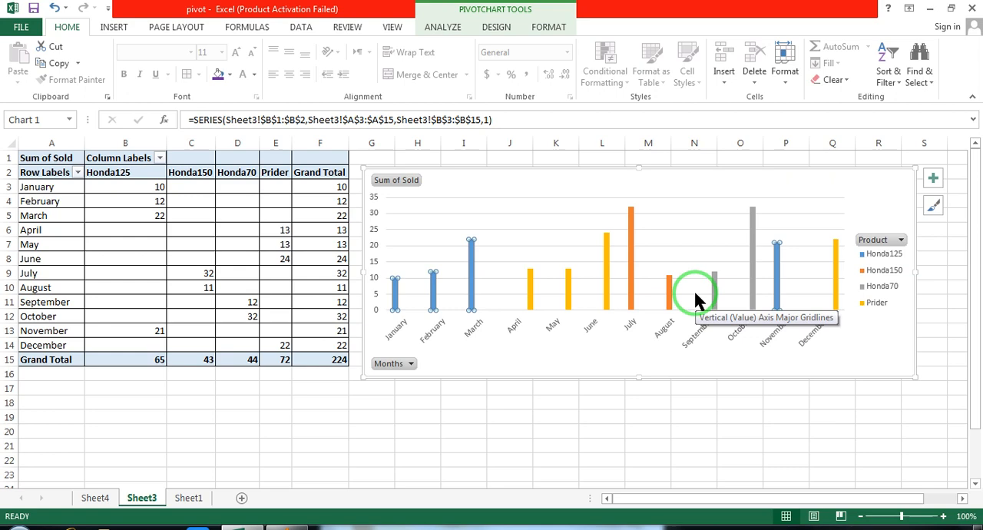
Try filtering the PivotChart's Months field to January and February only, and undo the filter
left_click(413, 368)
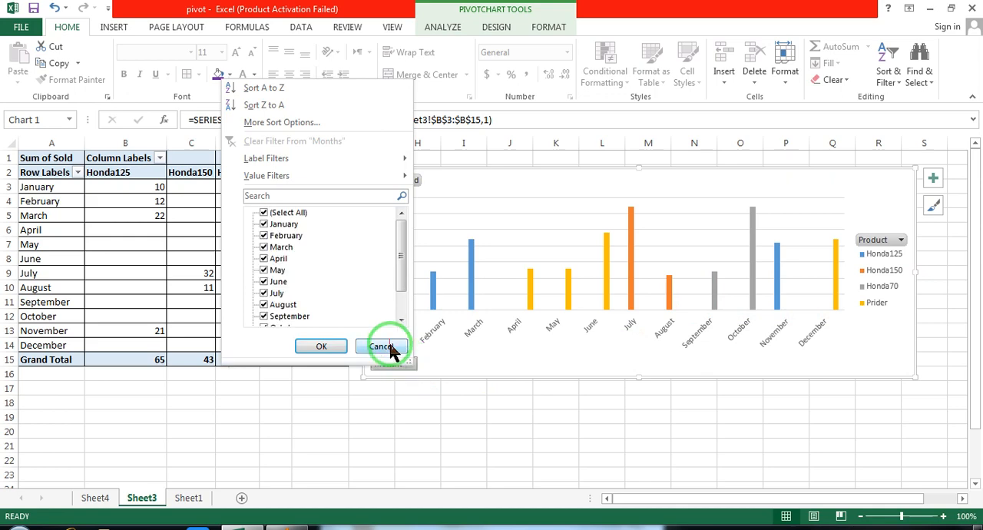
left_click(388, 346)
left_click(411, 365)
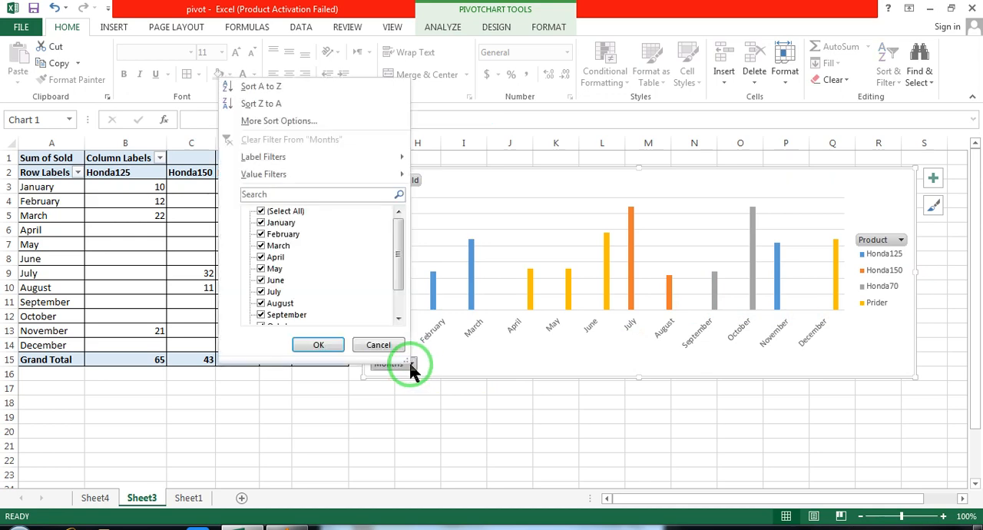
left_click(261, 211)
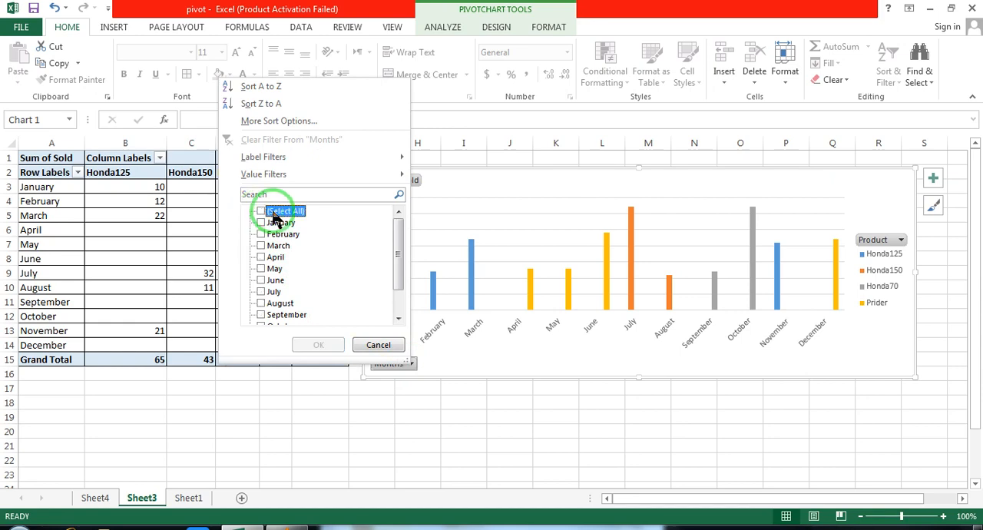
left_click(261, 223)
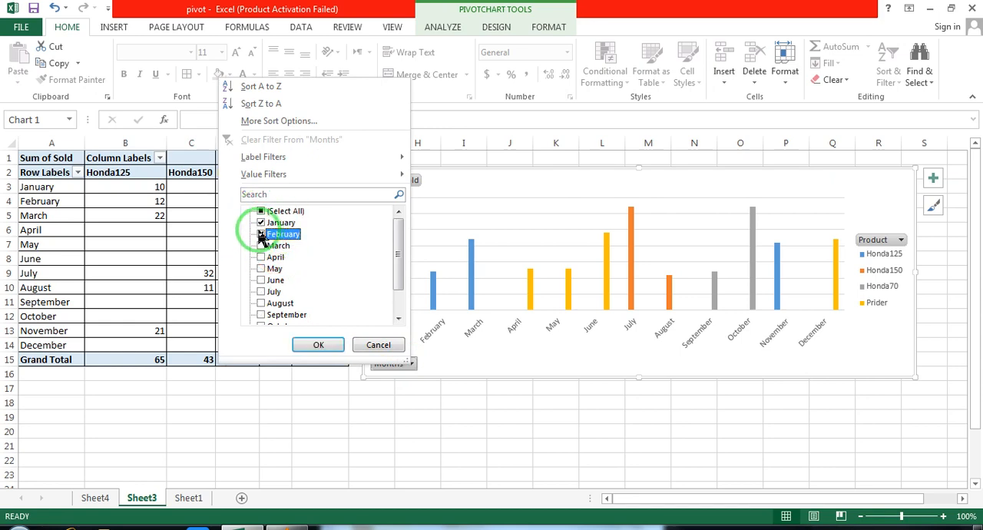
left_click(318, 345)
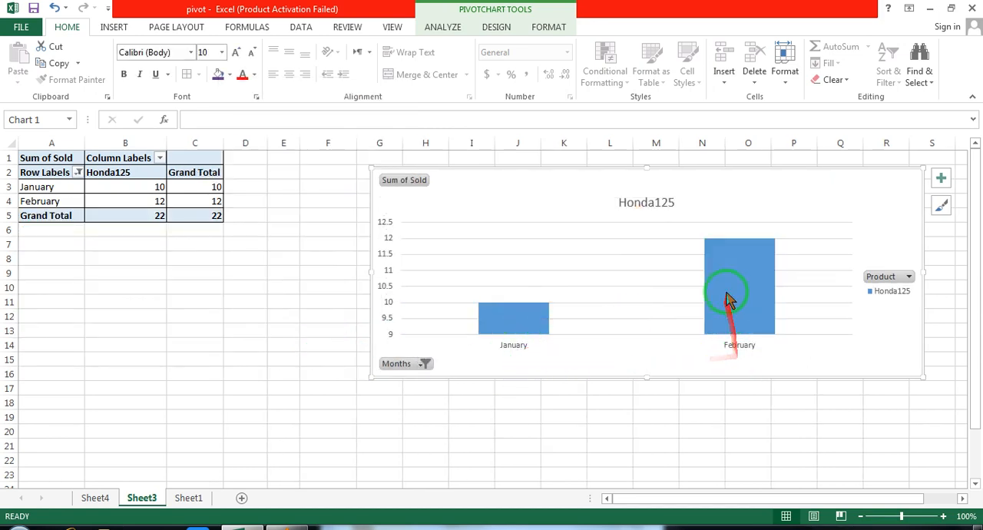
mouse_move(750, 262)
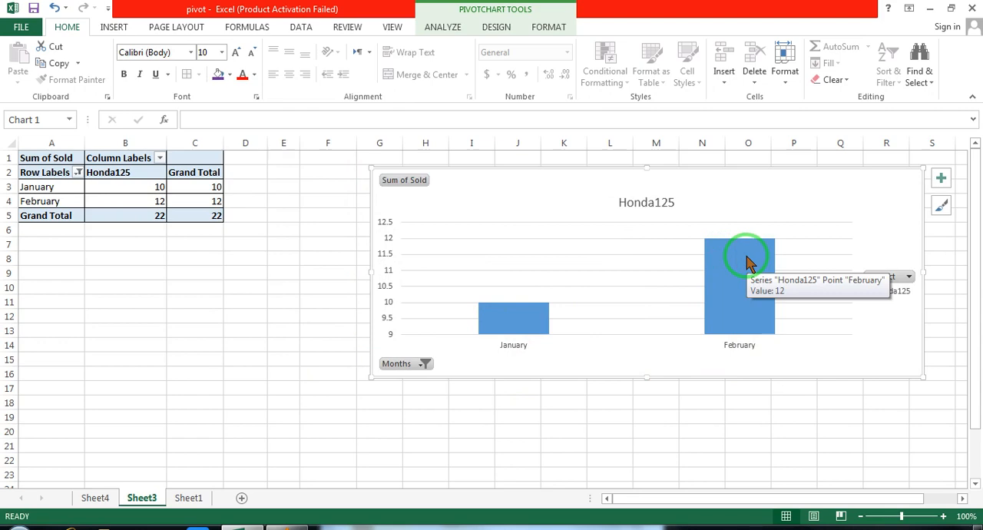
key("ctrl+z")
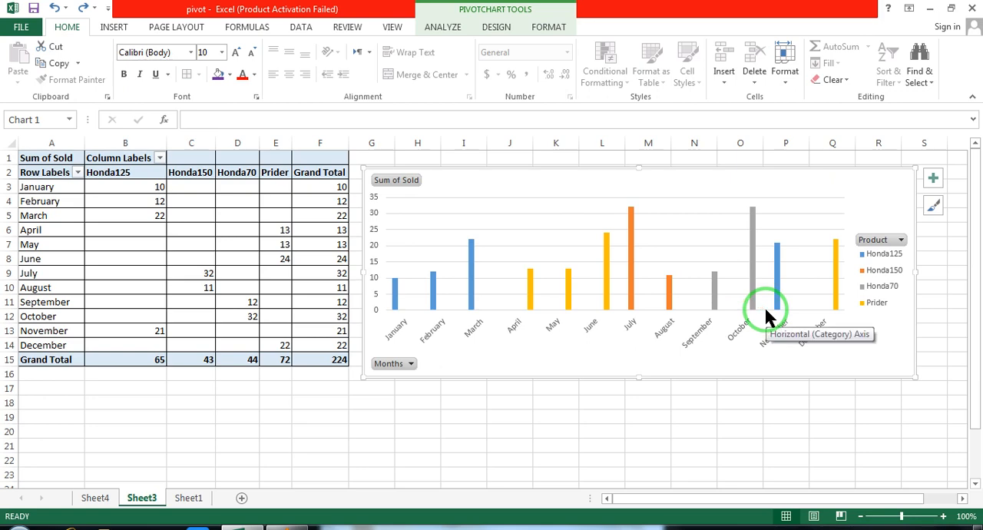
Compare the PivotChart's Prider columns for December and June with the matching values in the pivot table
left_click(872, 304)
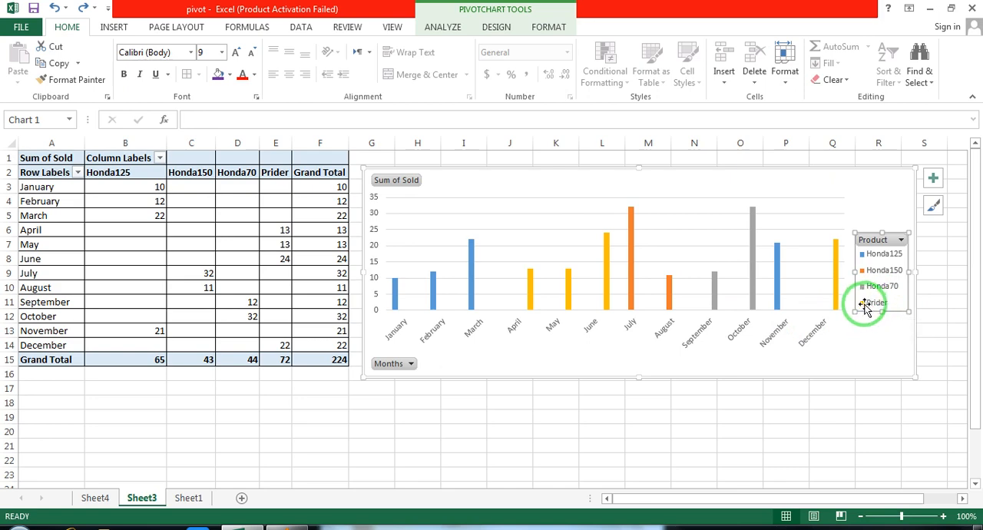
left_click(836, 292)
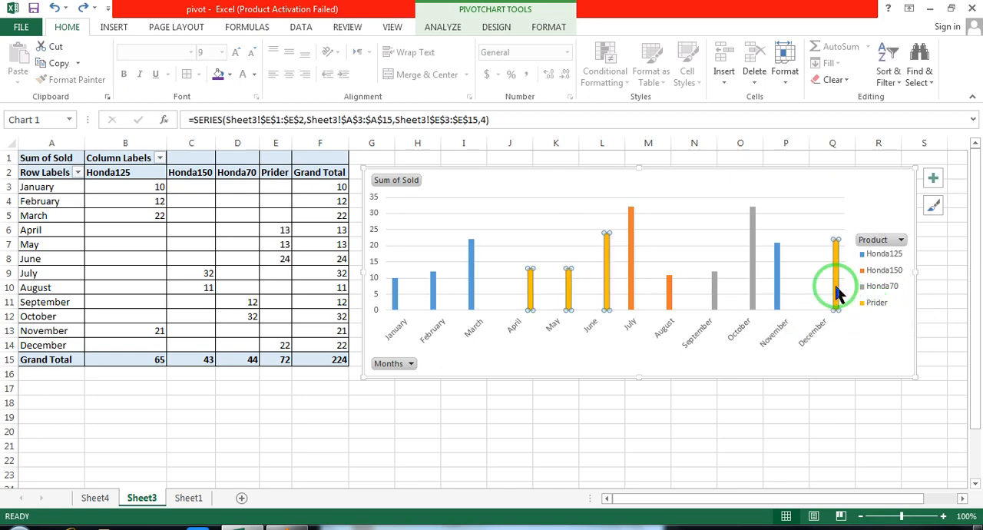
mouse_move(838, 256)
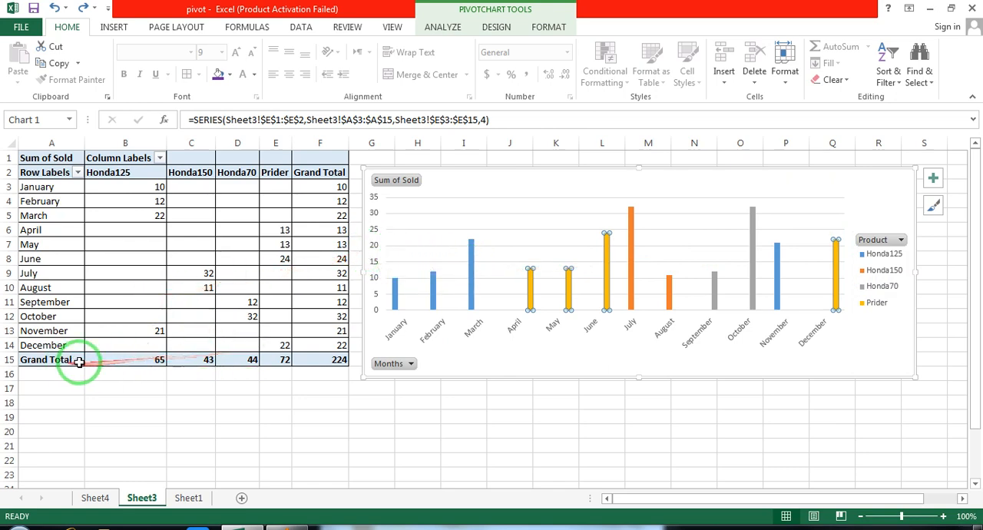
left_click(281, 344)
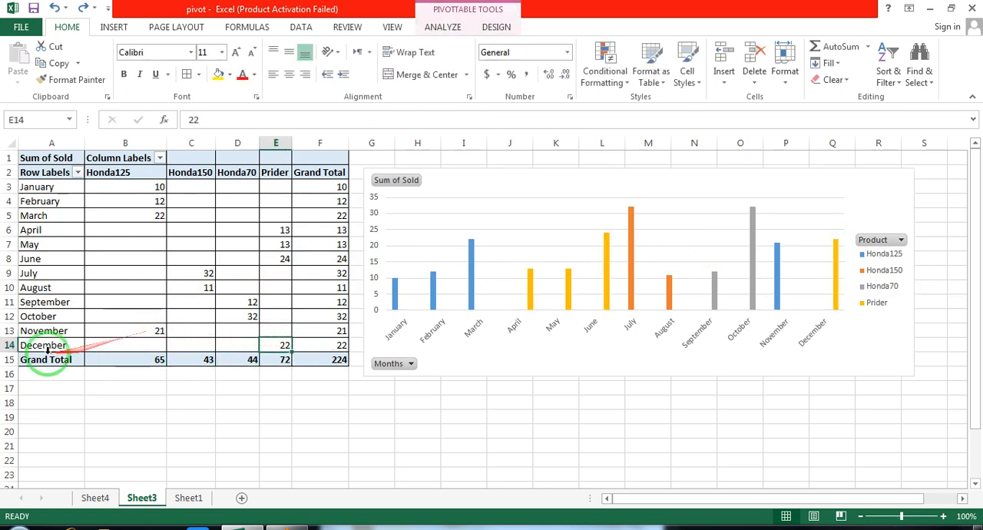
left_click_drag(42, 347, 281, 345)
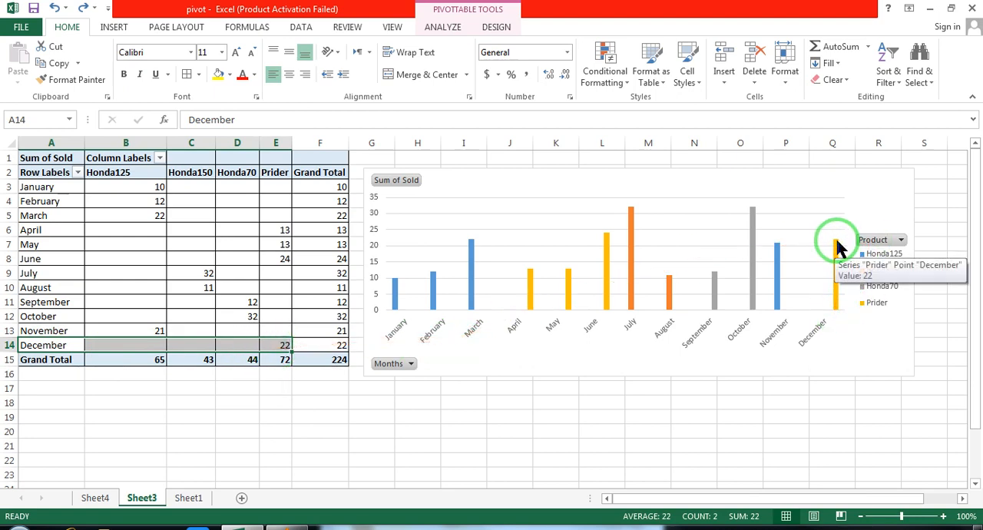
left_click(283, 261)
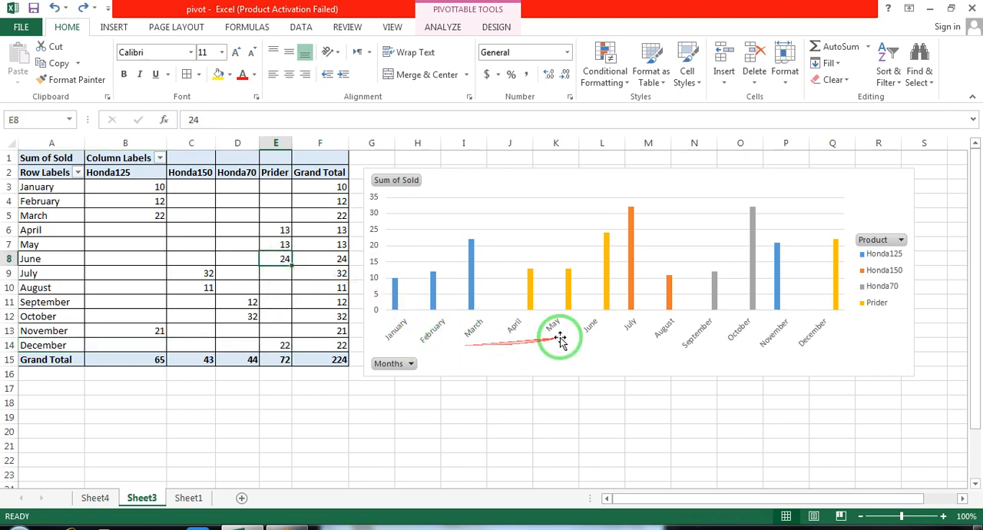
left_click(592, 327)
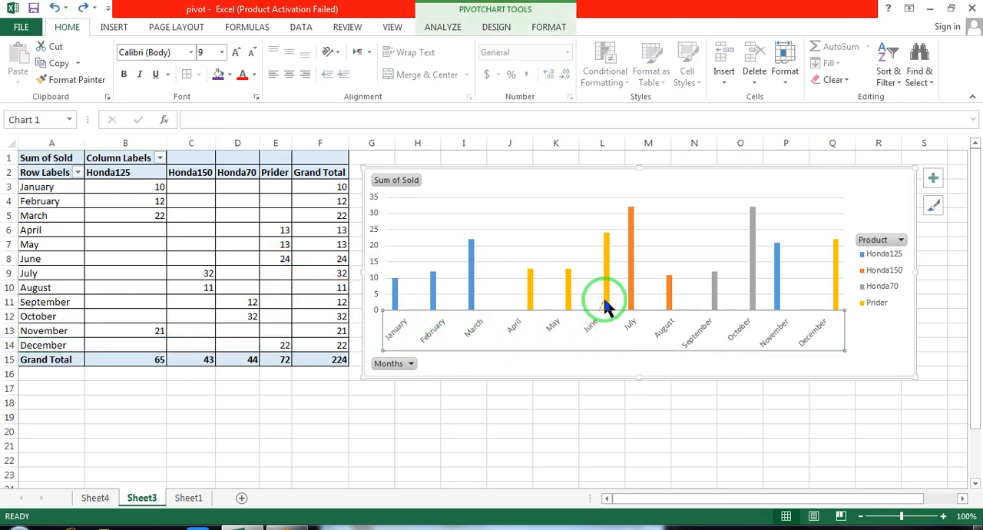
mouse_move(607, 247)
mouse_move(606, 242)
left_mouse_down()
mouse_move(494, 226)
mouse_move(368, 238)
mouse_move(606, 246)
left_mouse_up()
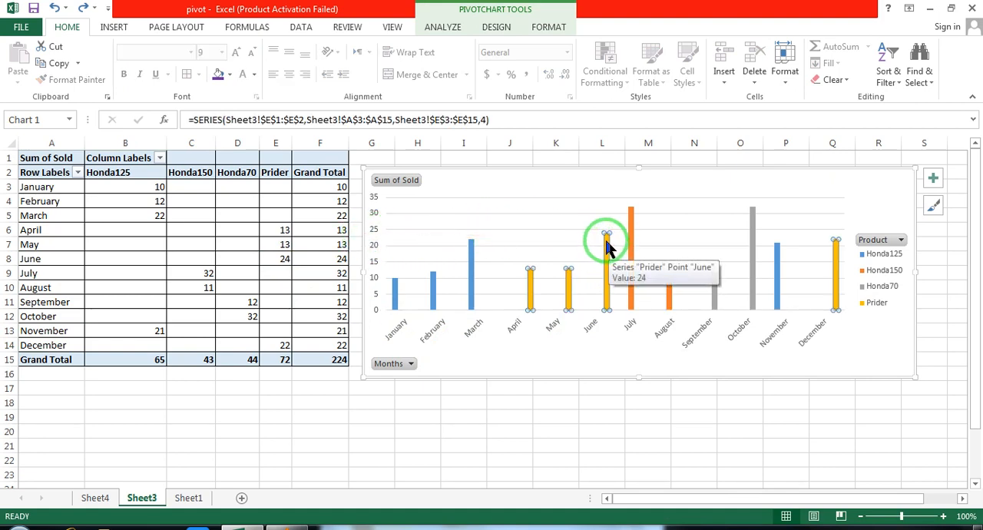
Review the filter choices of the PivotChart's Months and Product fields, leaving every item selected
left_click(467, 449)
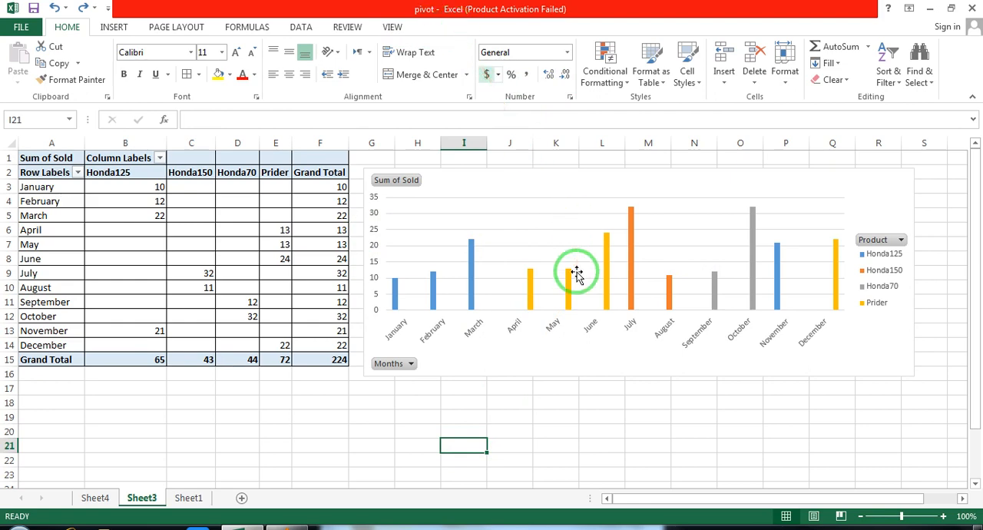
left_click(410, 364)
left_click(379, 345)
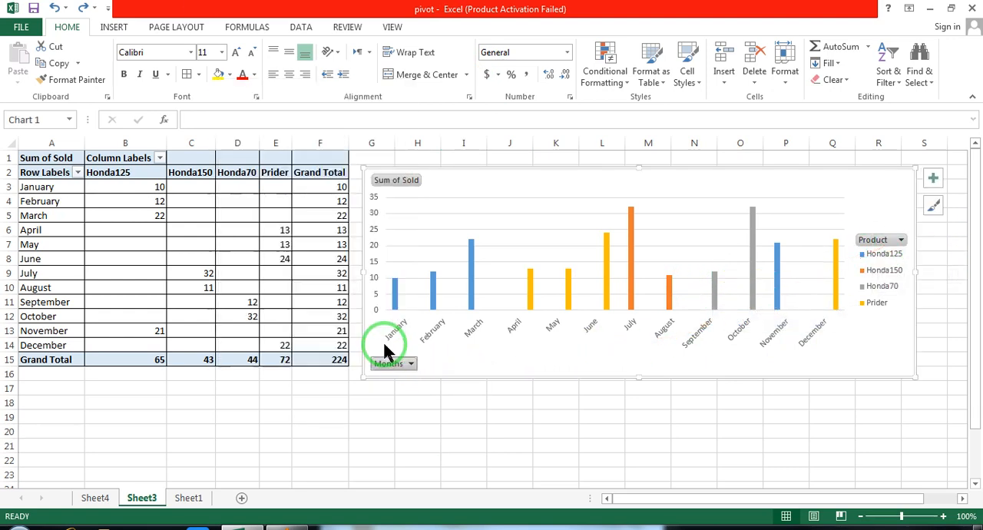
left_click(902, 241)
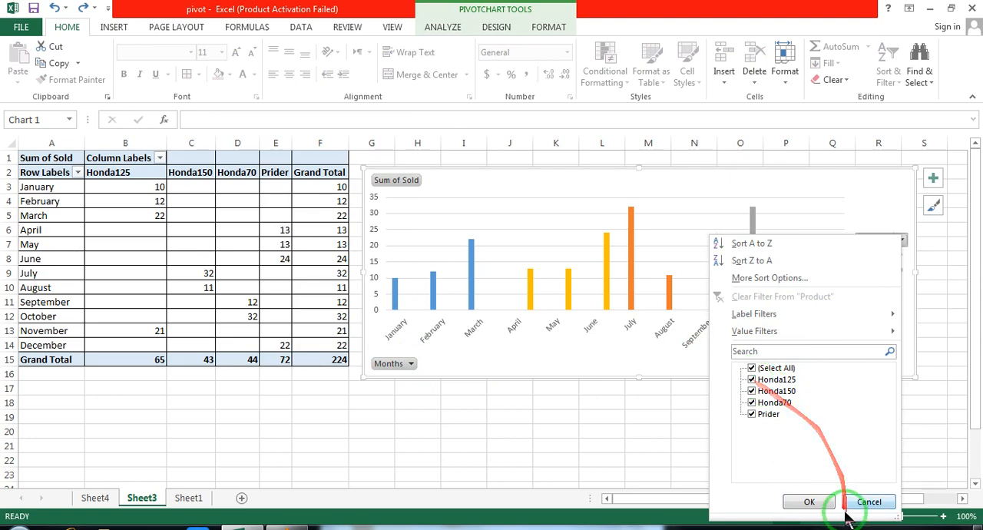
left_click(812, 501)
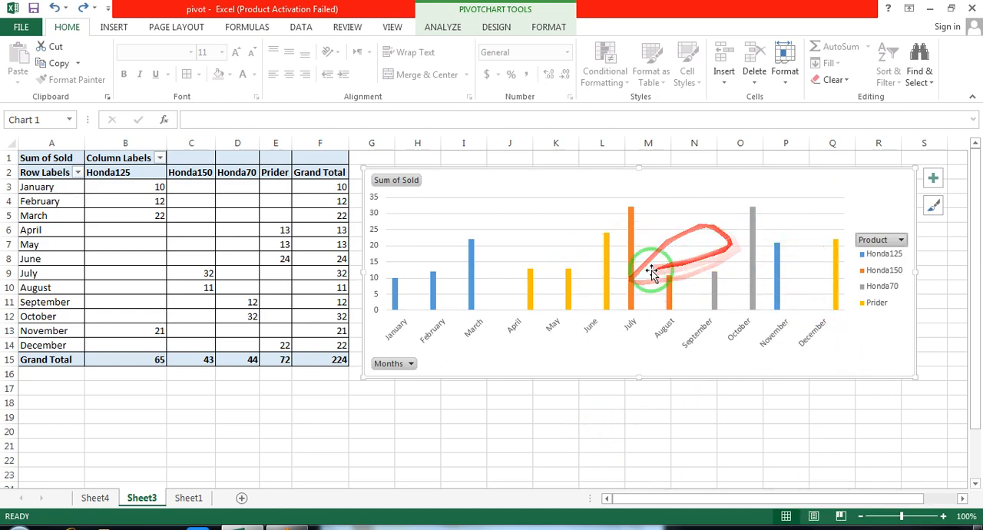
Fill the Honda70 series columns in the PivotChart with the green marble texture
left_click(752, 286)
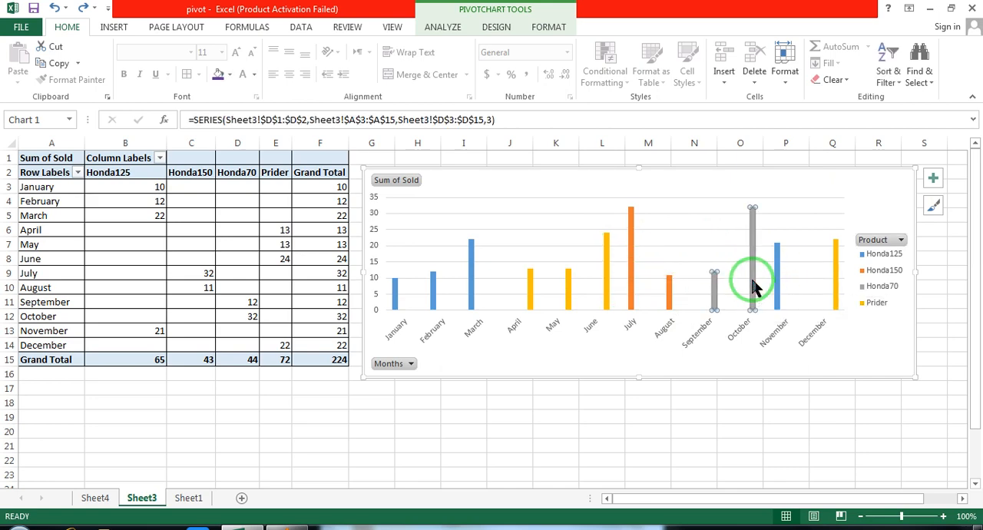
left_click(753, 219)
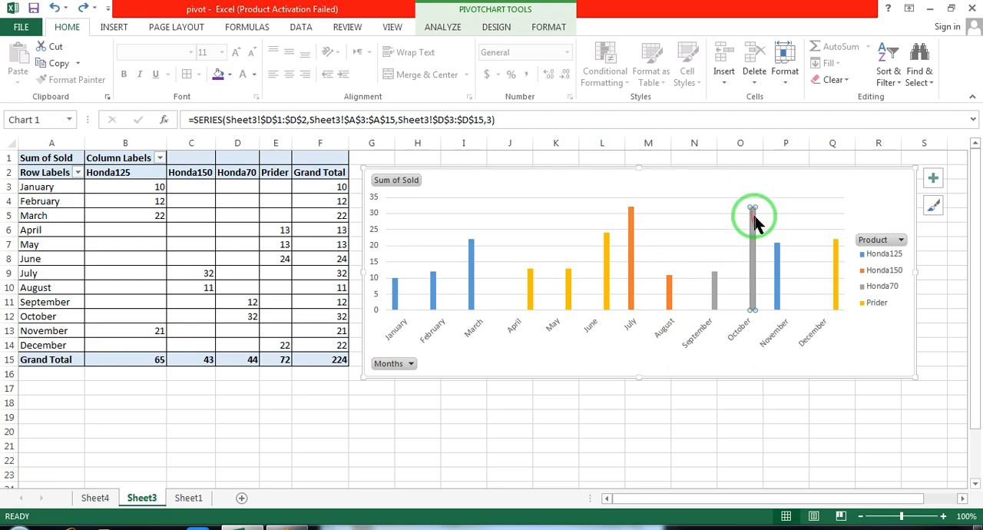
left_click(734, 416)
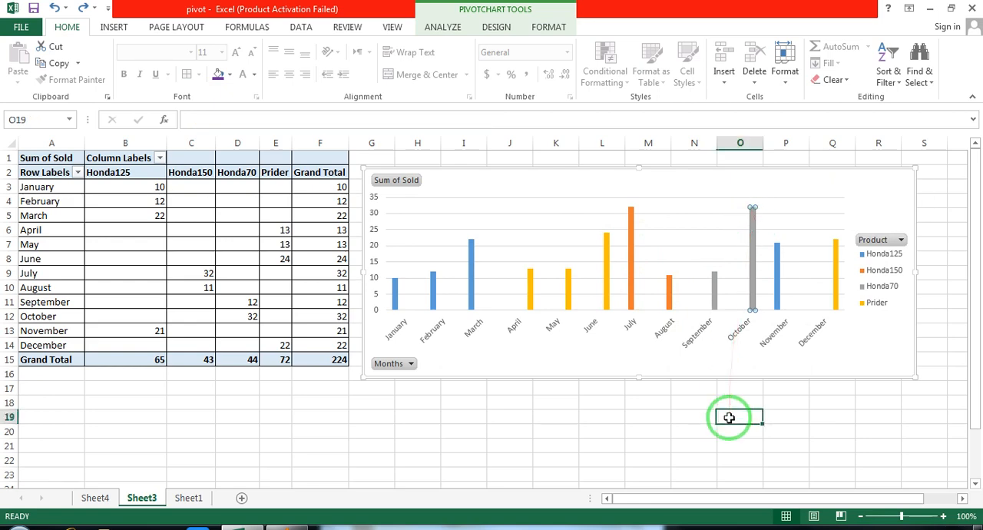
left_click(753, 298)
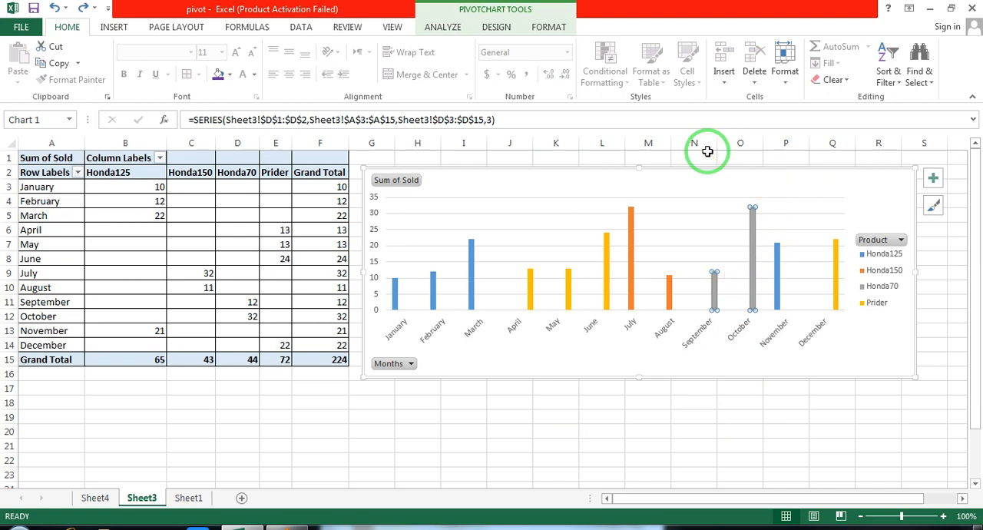
left_click(543, 28)
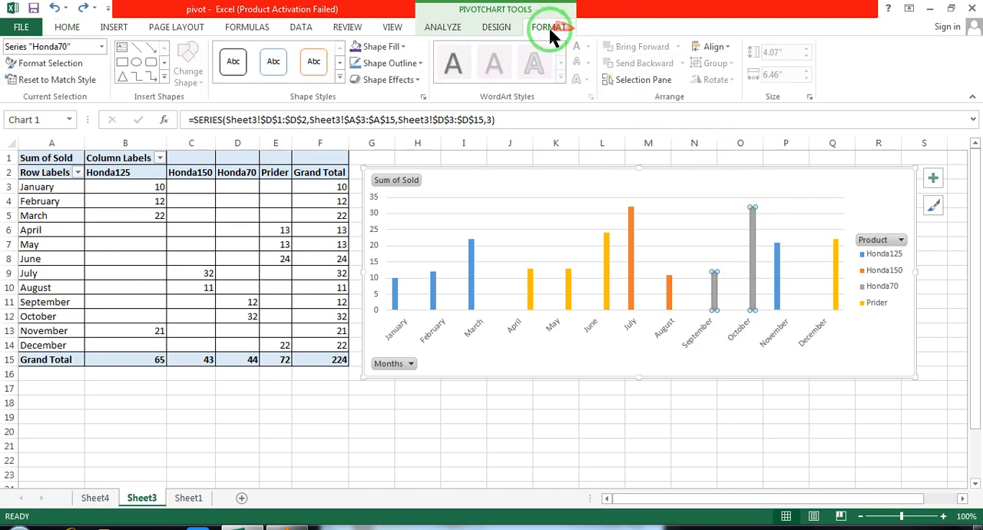
left_click(404, 45)
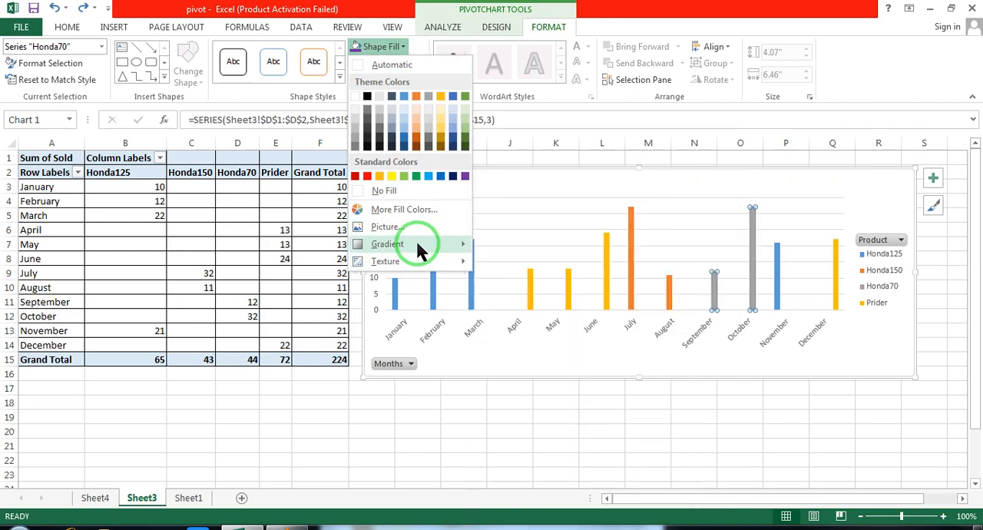
mouse_move(416, 242)
mouse_move(417, 261)
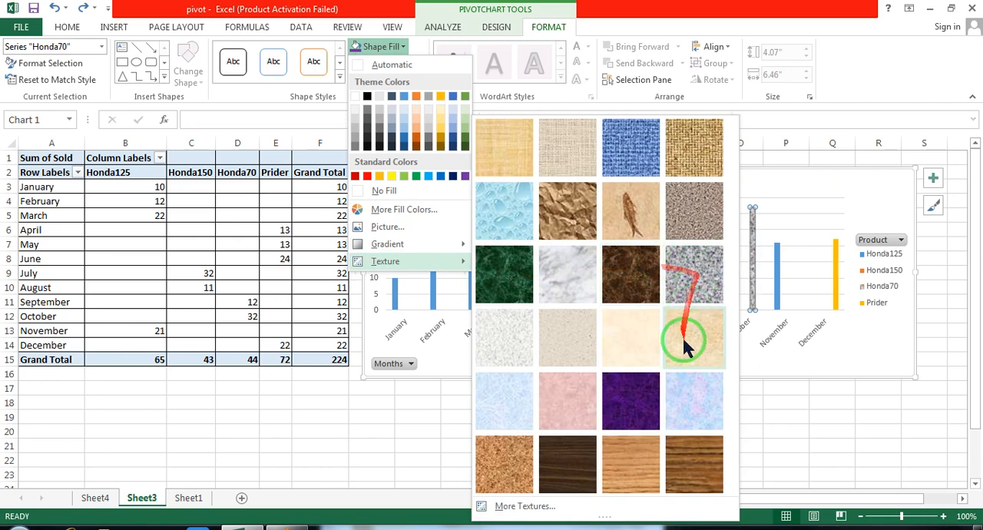
left_click(509, 278)
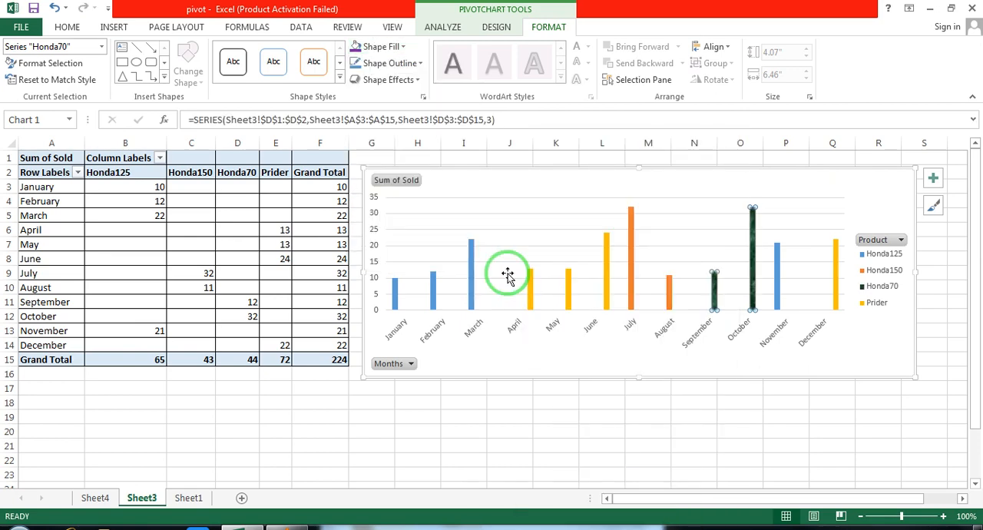
Fill the Prider series columns in the PivotChart with the cork texture
left_click(606, 281)
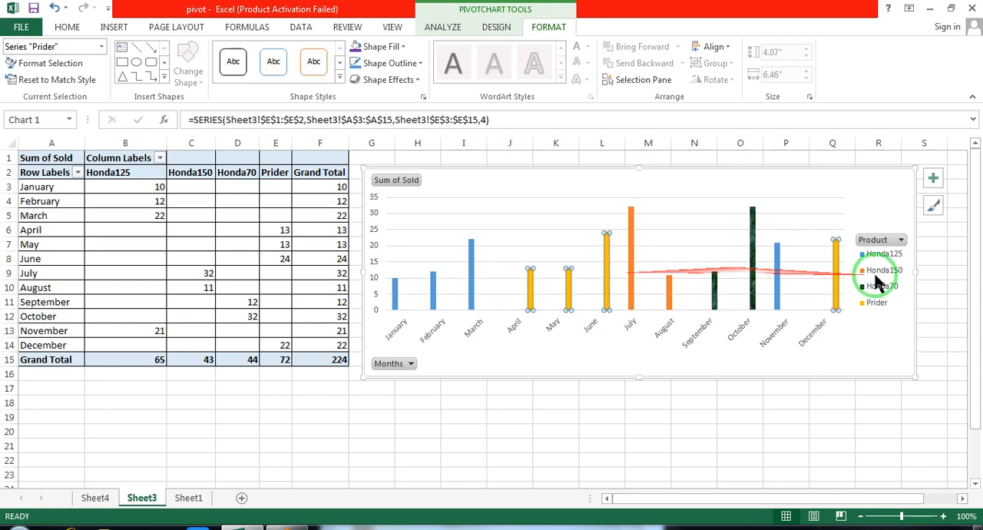
left_click(384, 46)
mouse_move(400, 257)
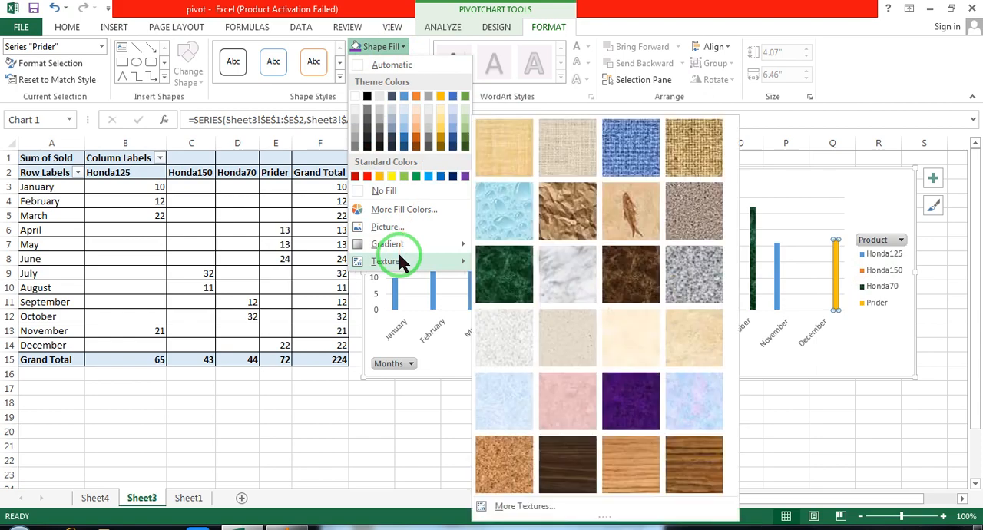
left_click(511, 460)
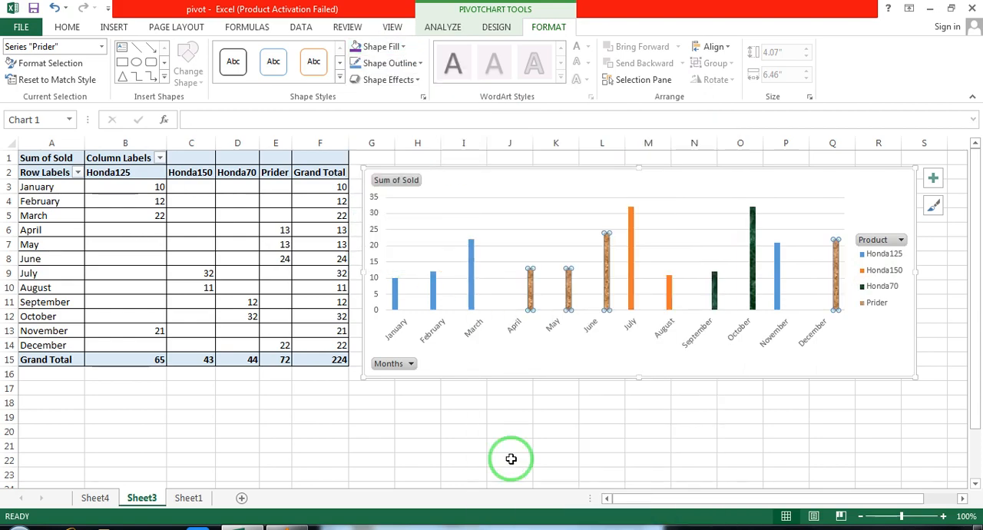
left_click(403, 47)
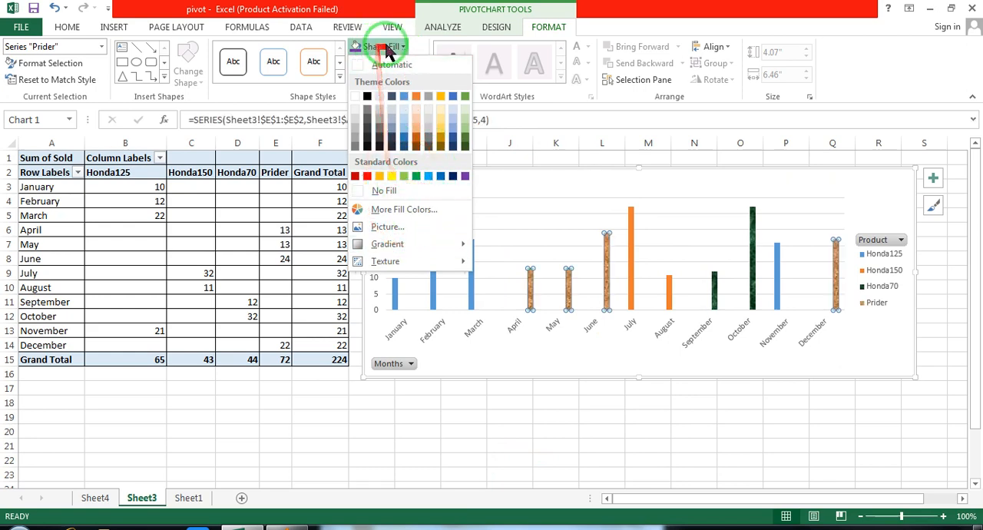
left_click(404, 50)
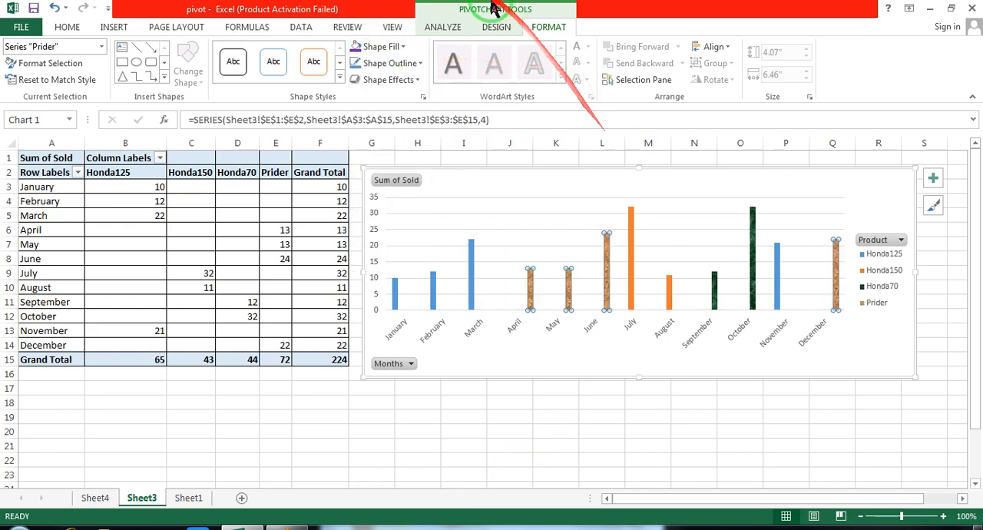
Try the dark chart style with outlined columns on the PivotChart, and replace it with the light sixth style in the gallery
left_click(496, 26)
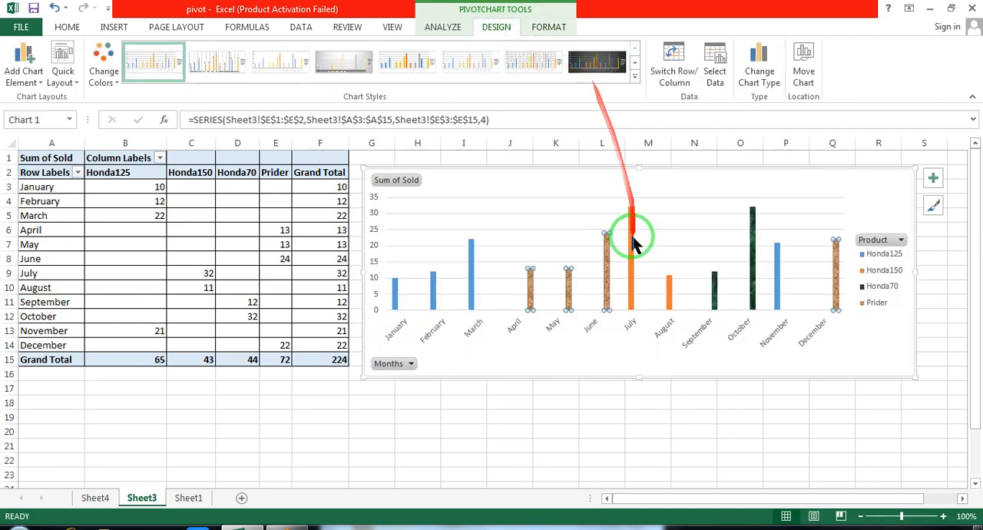
left_click(509, 417)
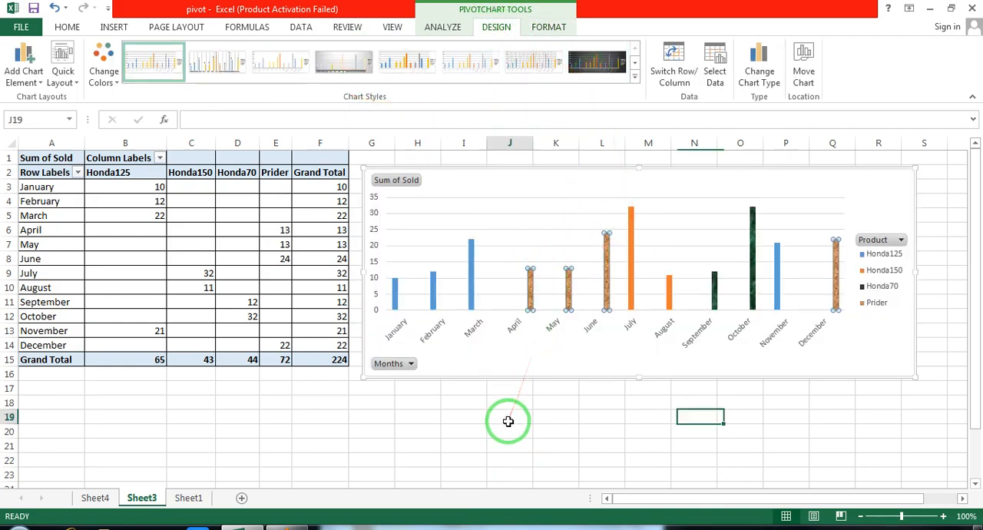
left_click(653, 170)
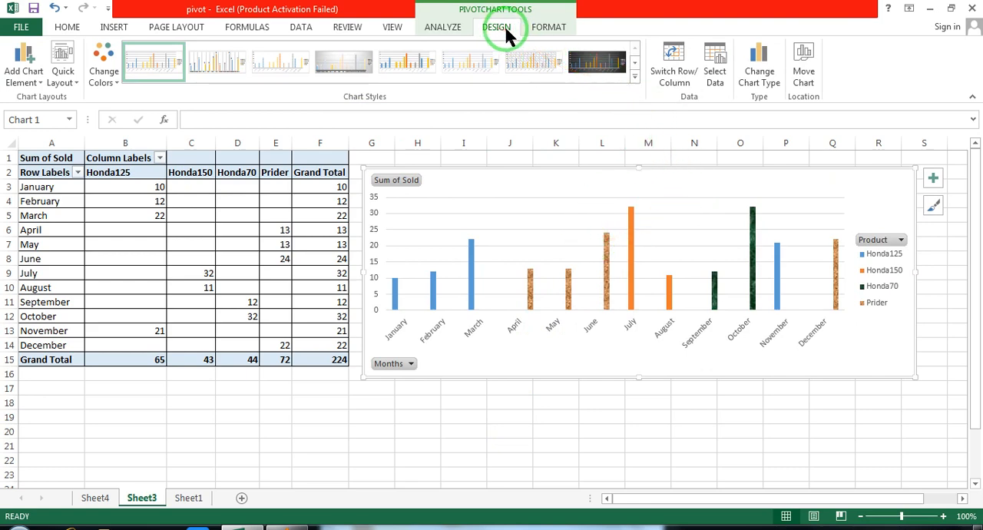
left_click(635, 76)
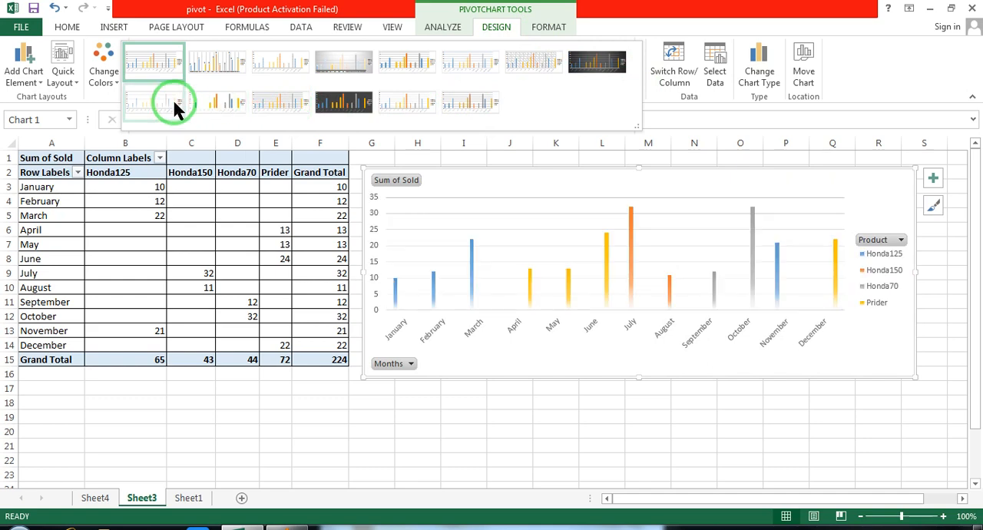
left_click(344, 102)
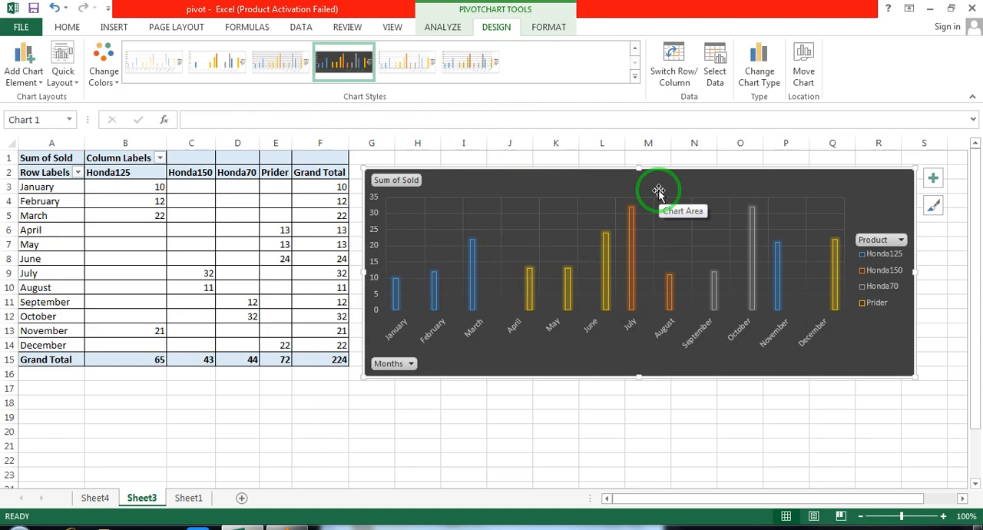
left_click(635, 74)
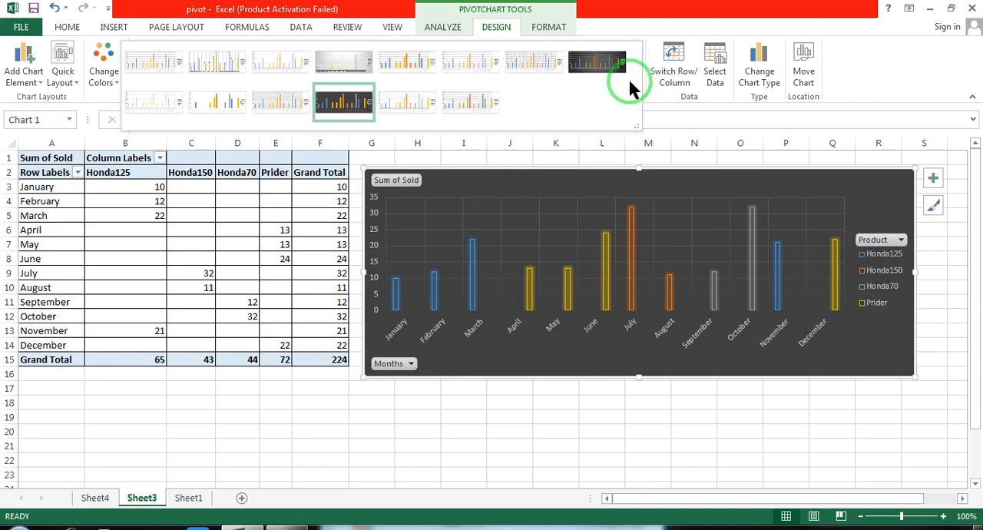
left_click(539, 59)
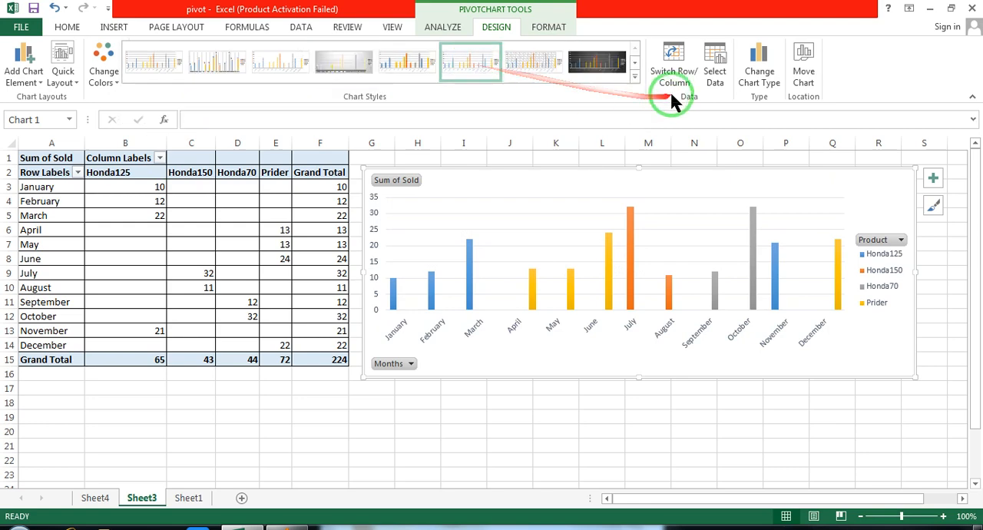
Change the PivotChart's type to Pie and apply the grey gradient chart style with boxed percentage labels
left_click(763, 79)
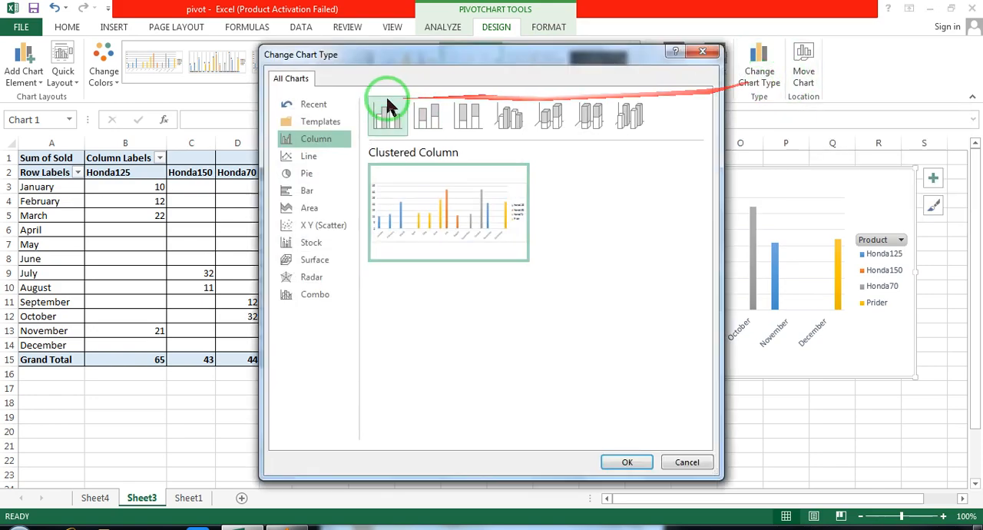
left_click(308, 157)
left_click(317, 173)
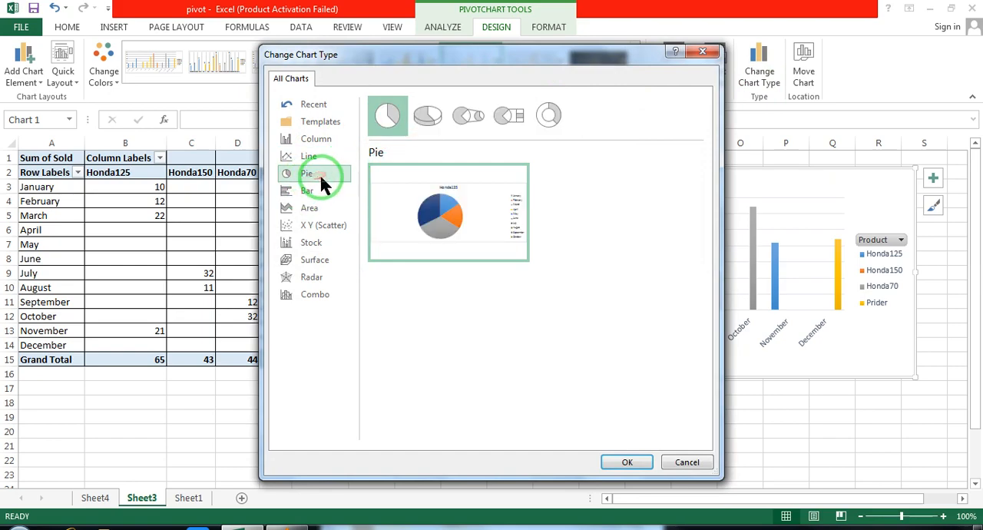
left_click(626, 461)
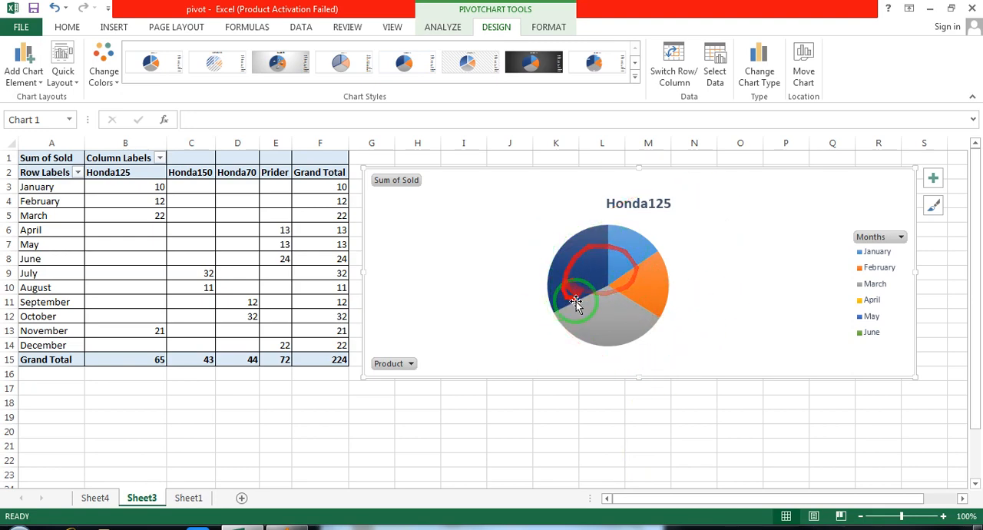
left_click(302, 66)
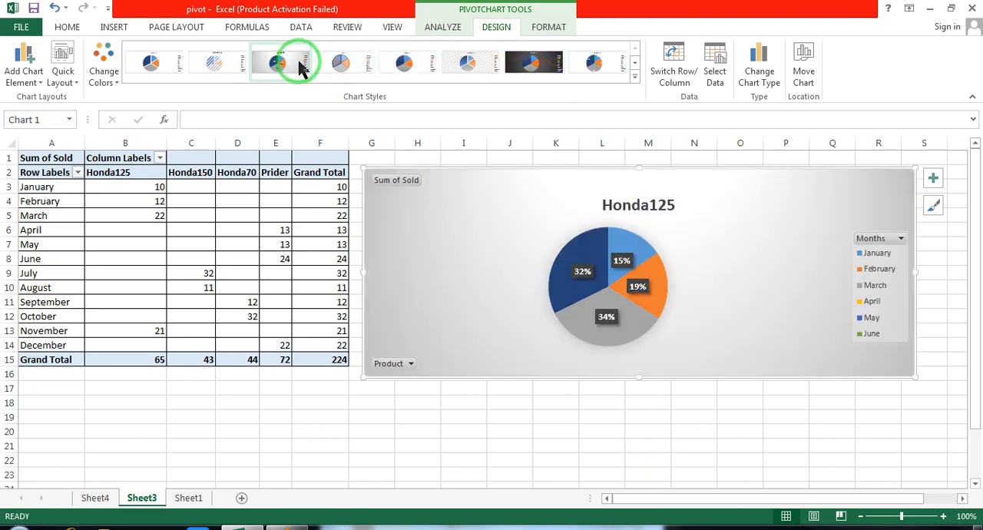
Compare the percentage labels on the Honda125 pie slices with the months in the legend
left_click(609, 269)
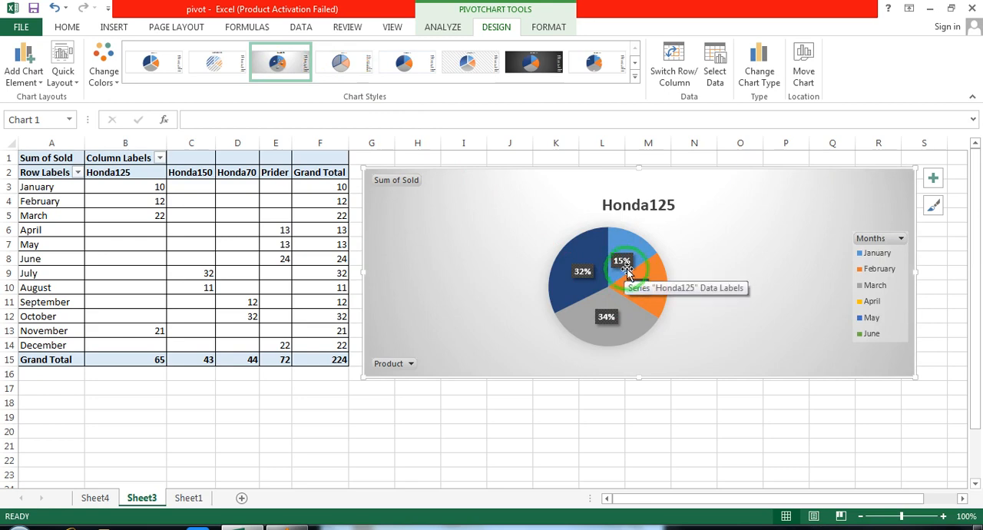
left_click(872, 261)
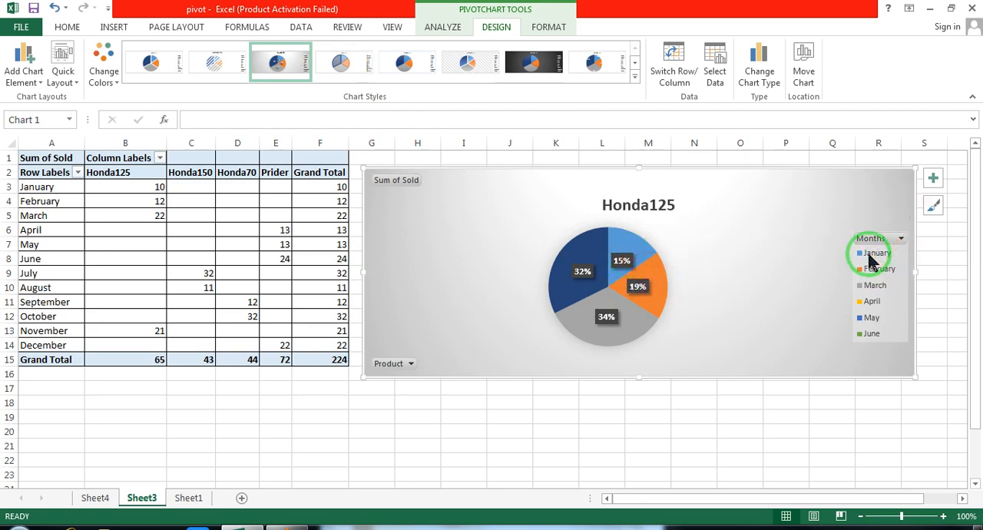
left_click(642, 263)
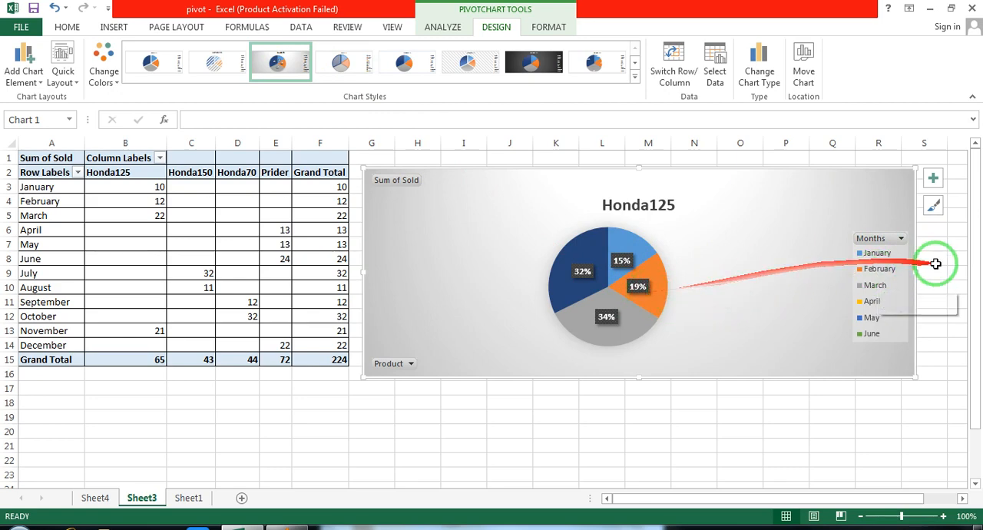
left_click(871, 301)
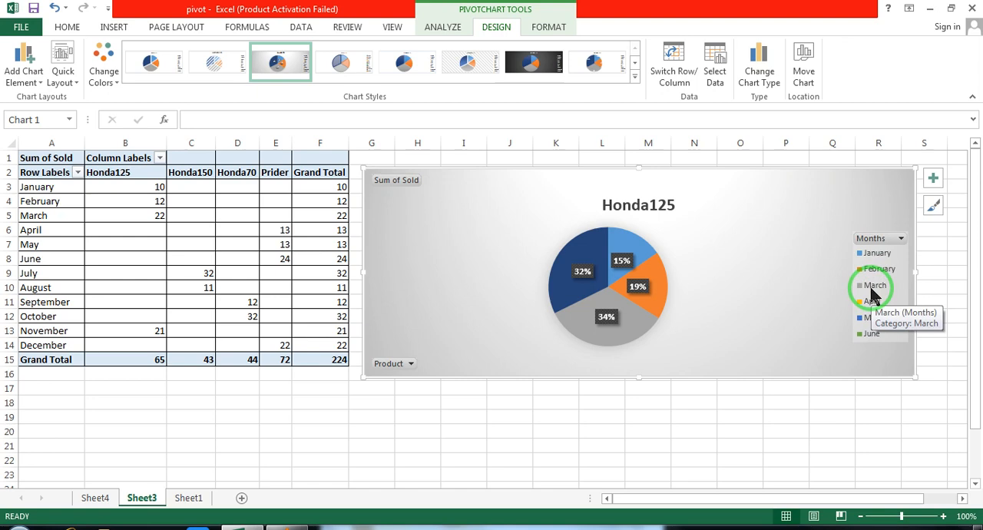
left_click(595, 311)
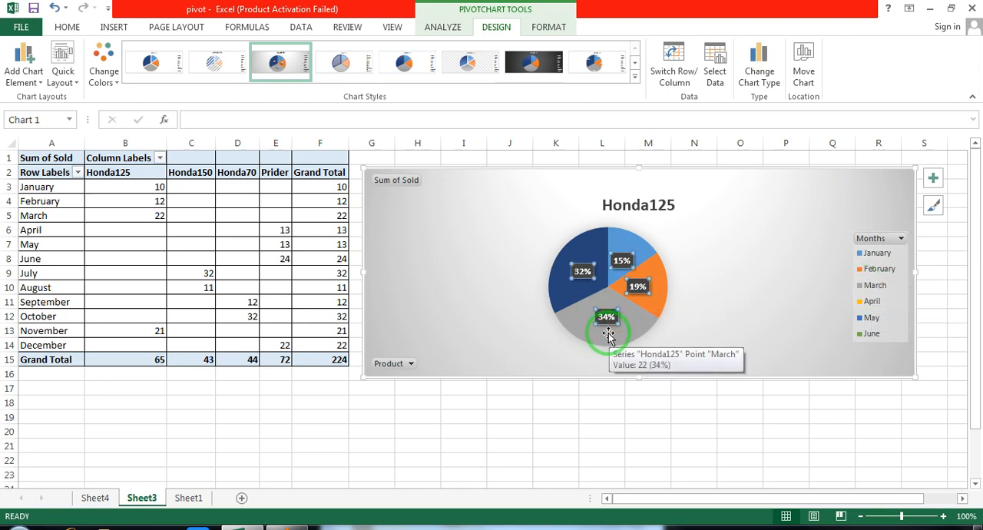
left_click(890, 362)
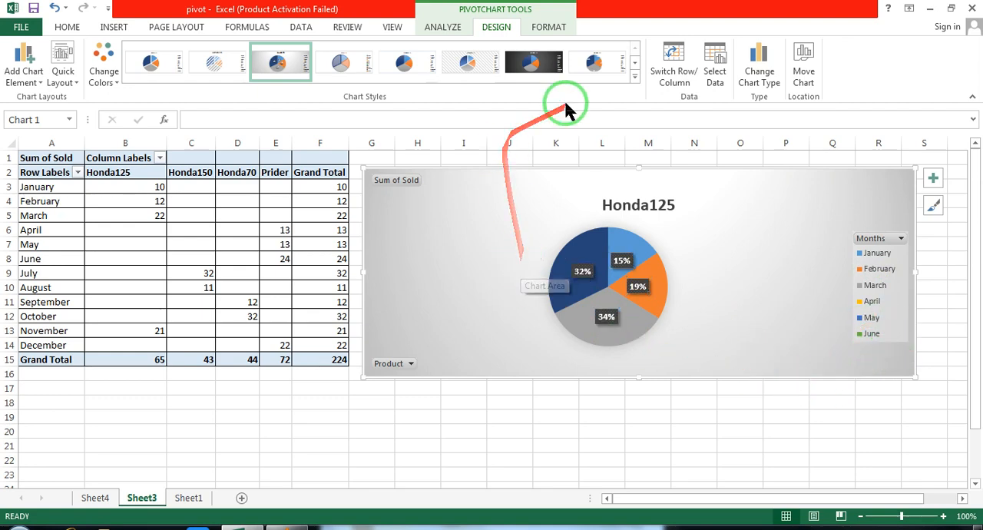
Apply the dark gradient chart style to the Honda125 pie chart
left_click(634, 76)
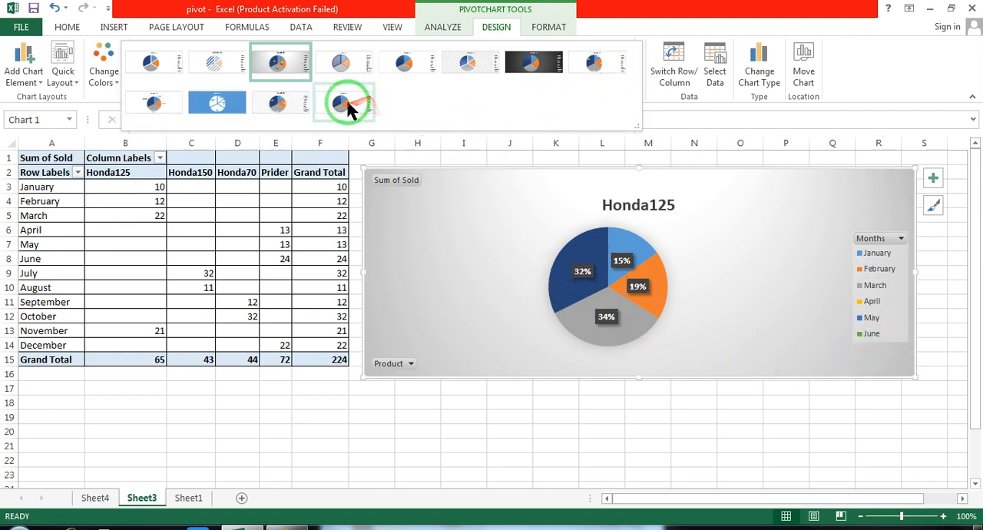
left_click(530, 65)
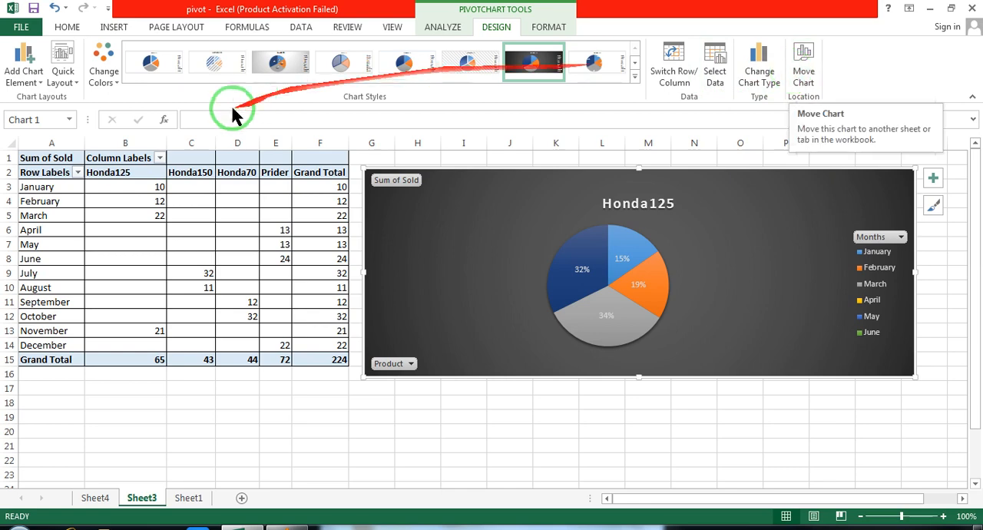
Preview monochromatic color schemes and the Inside End data label position on the pie chart without applying them
left_click(106, 73)
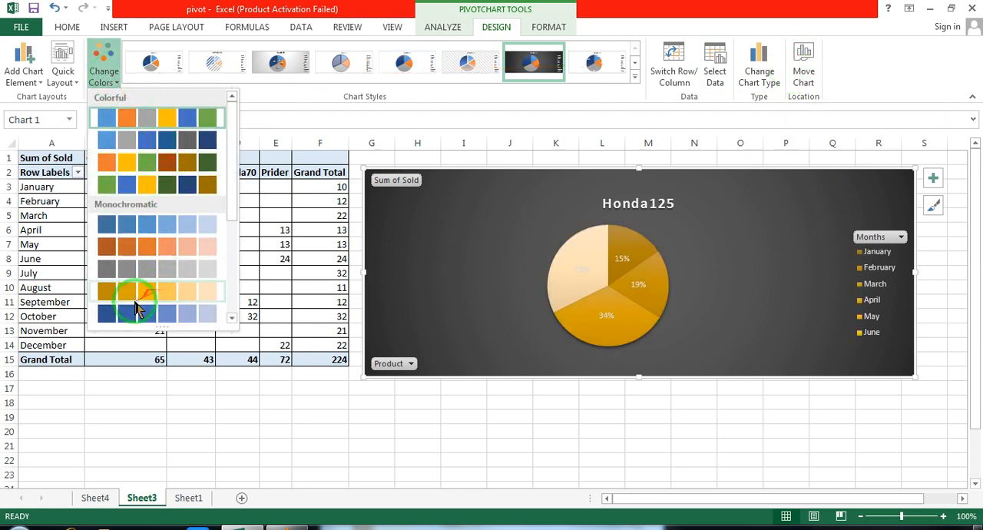
left_click(146, 5)
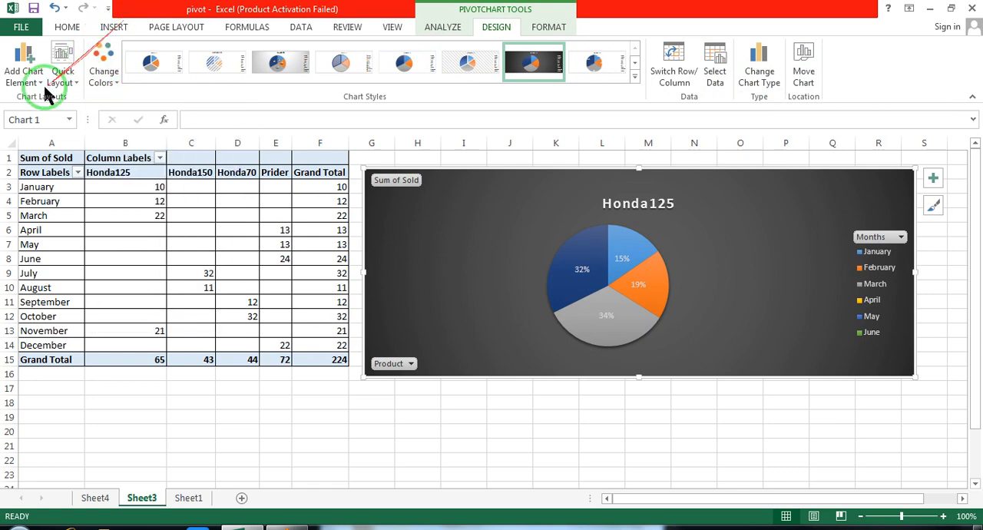
left_click(36, 83)
mouse_move(48, 117)
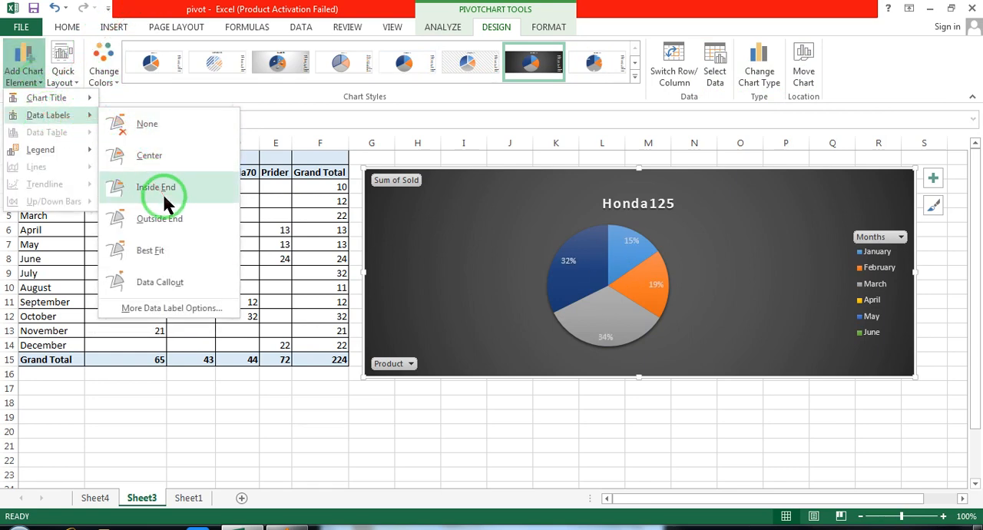
left_click(162, 7)
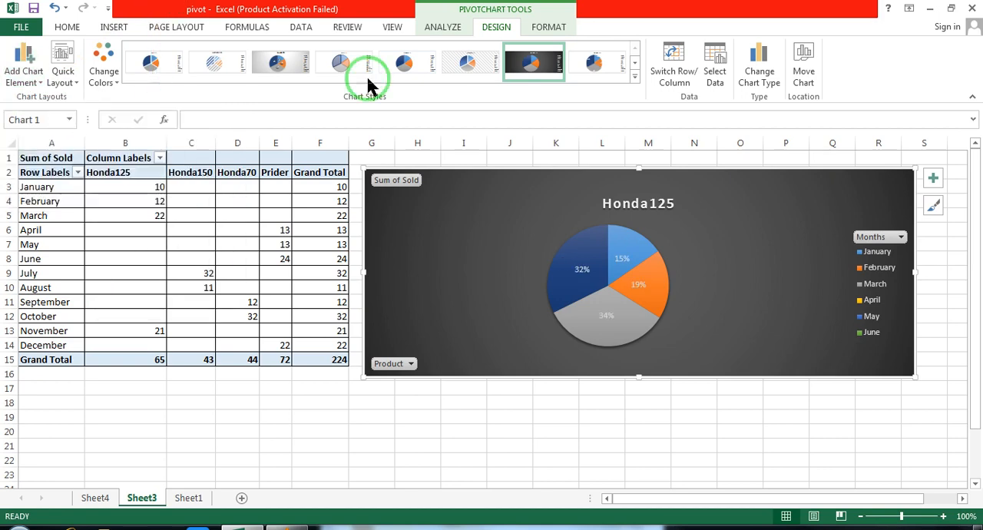
mouse_move(621, 270)
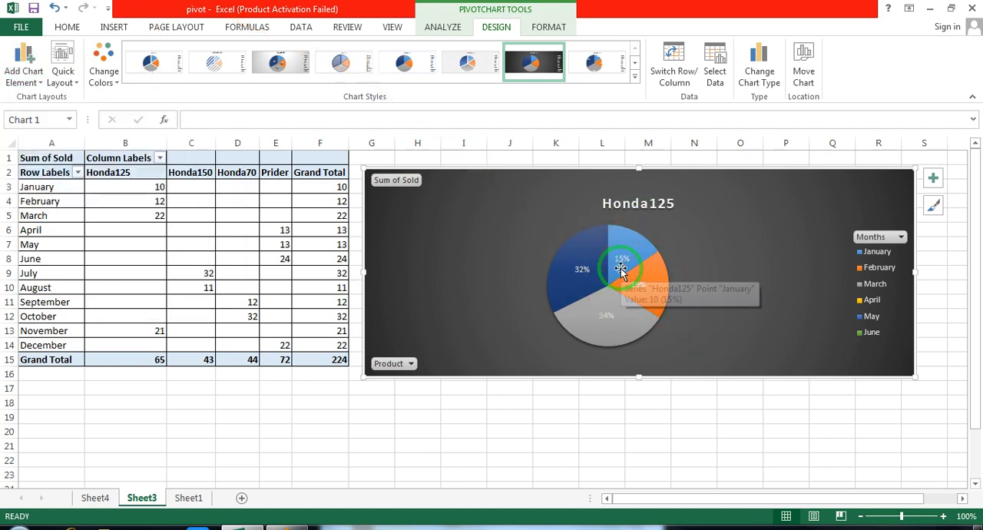
left_click(23, 73)
mouse_move(46, 100)
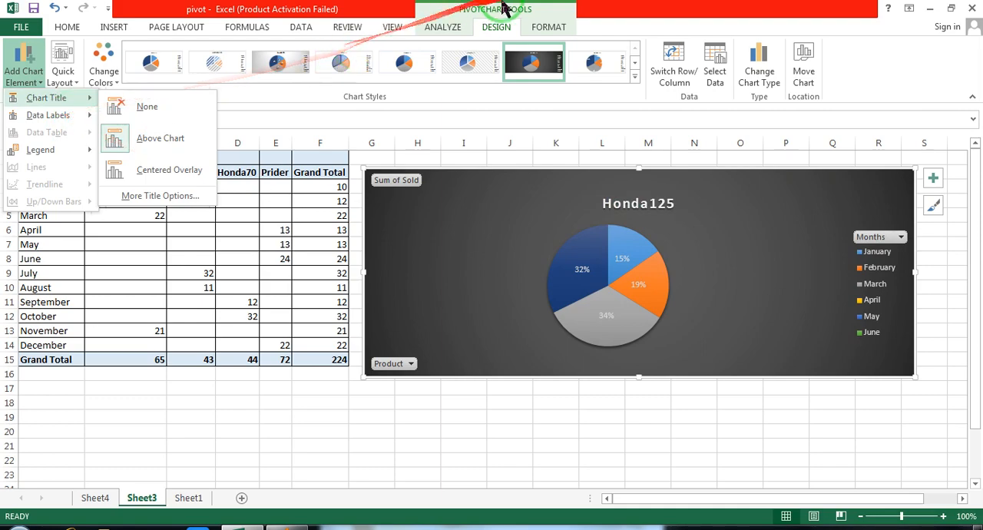
Change the PivotChart's type to 100% Stacked Column and apply the light chart style with the hatched plot area
left_click(756, 77)
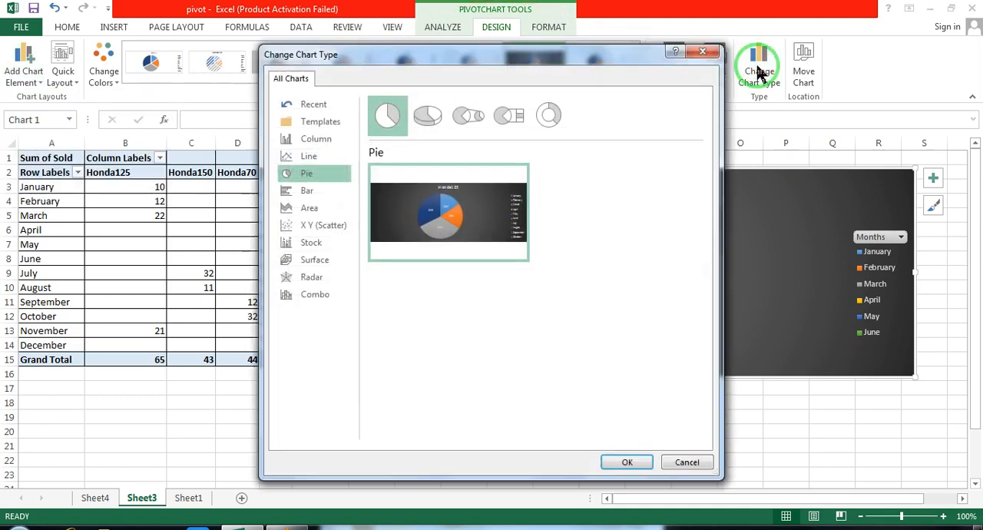
left_click(323, 141)
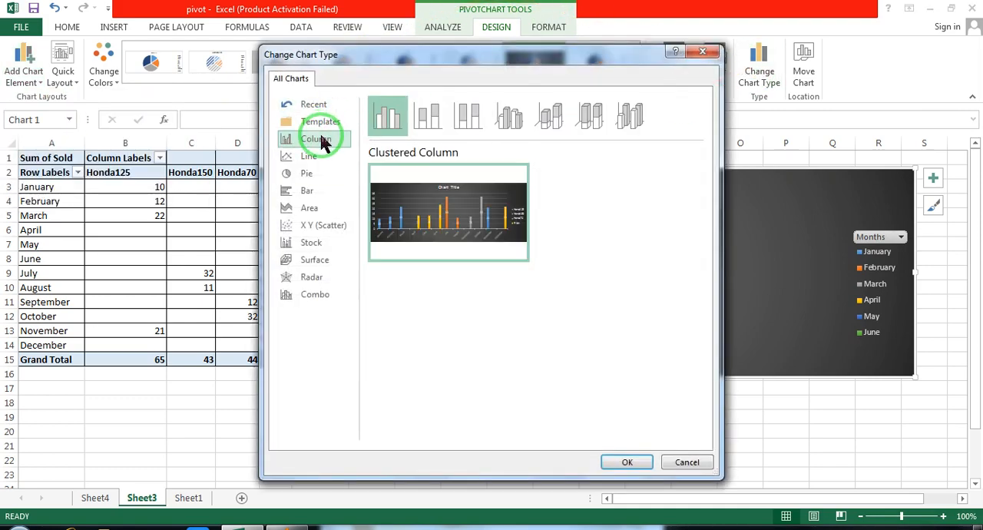
left_click(468, 117)
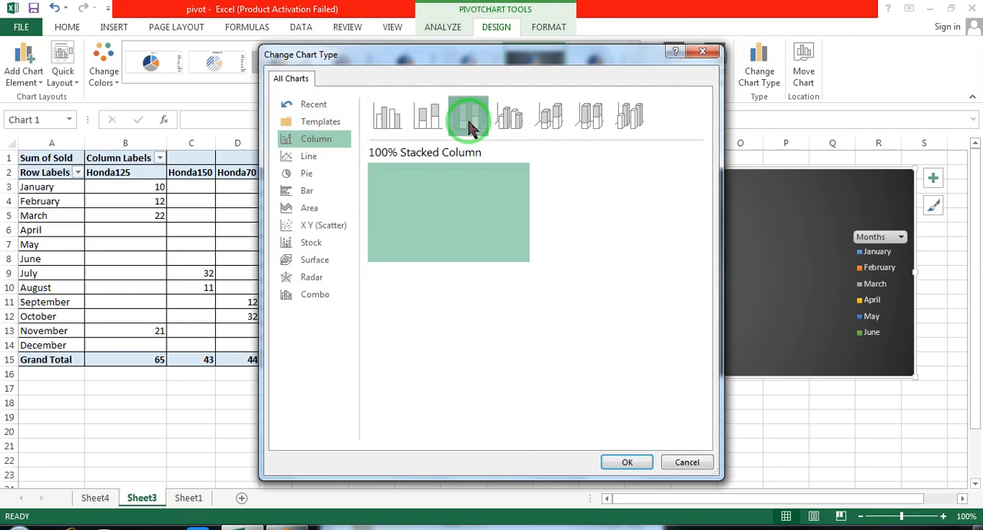
left_click(642, 463)
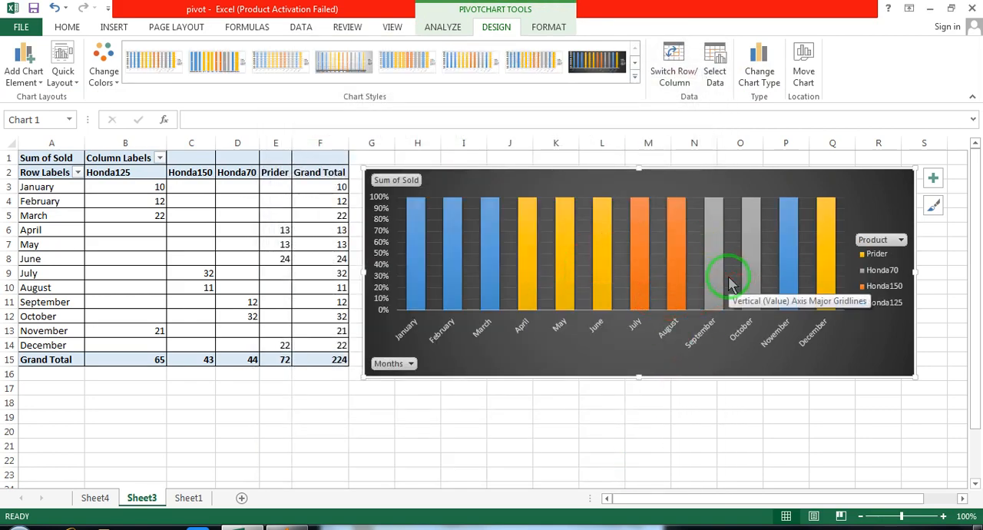
left_click(549, 58)
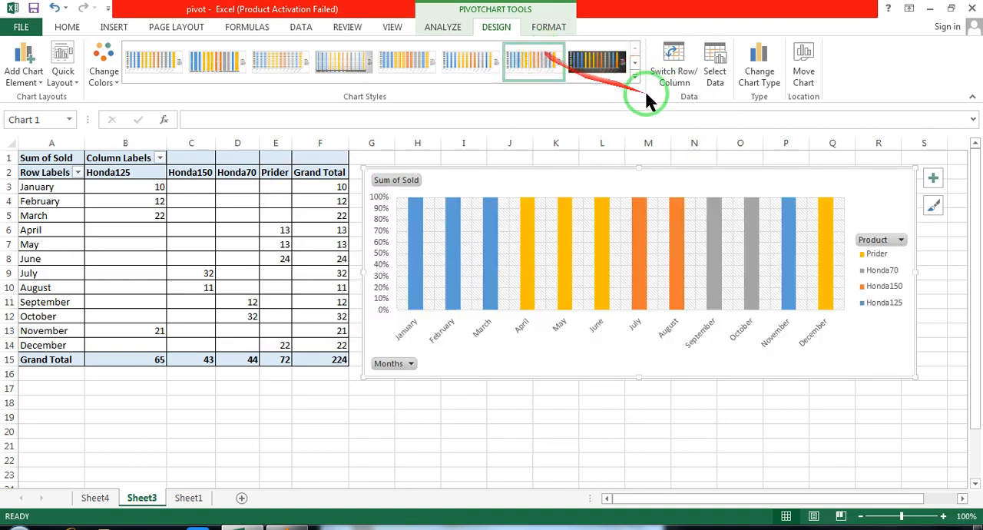
Change the PivotChart's type to Clustered Column
left_click(761, 68)
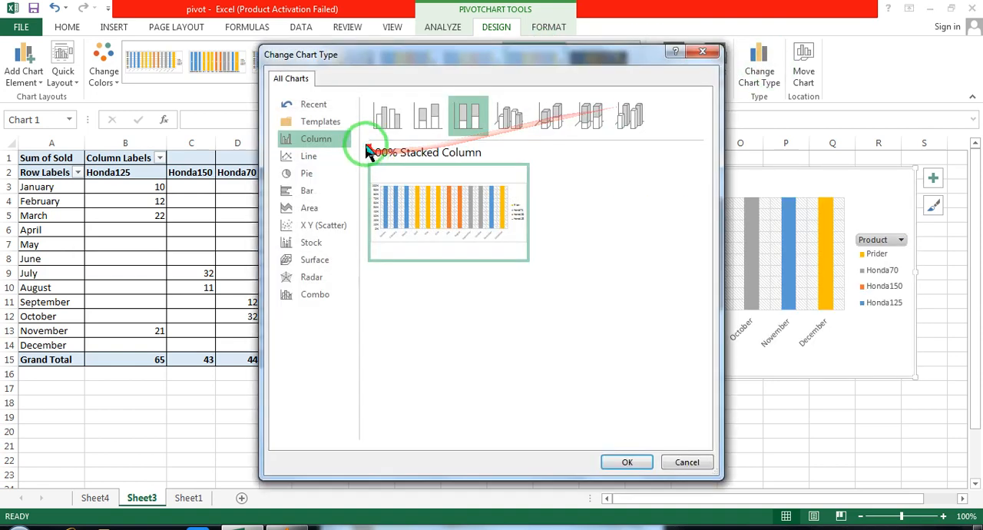
left_click(389, 116)
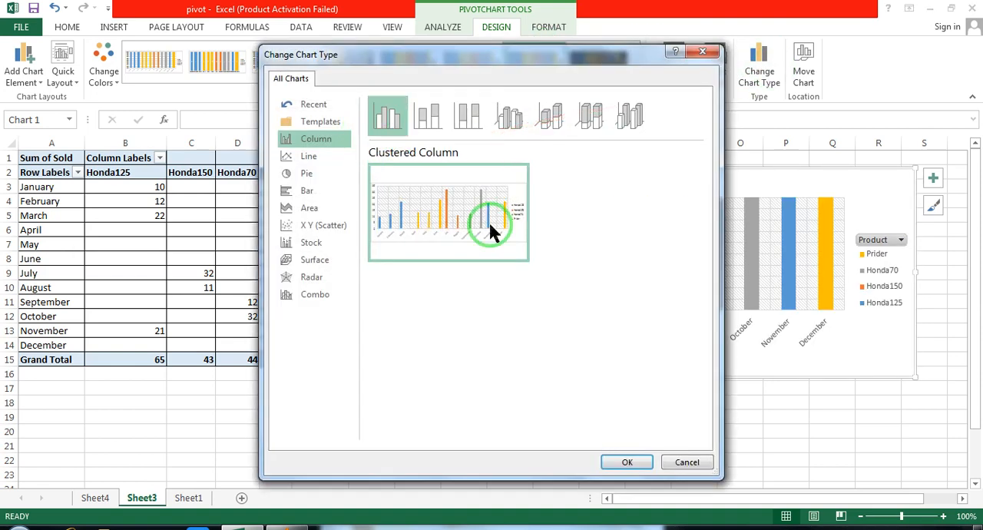
left_click(649, 464)
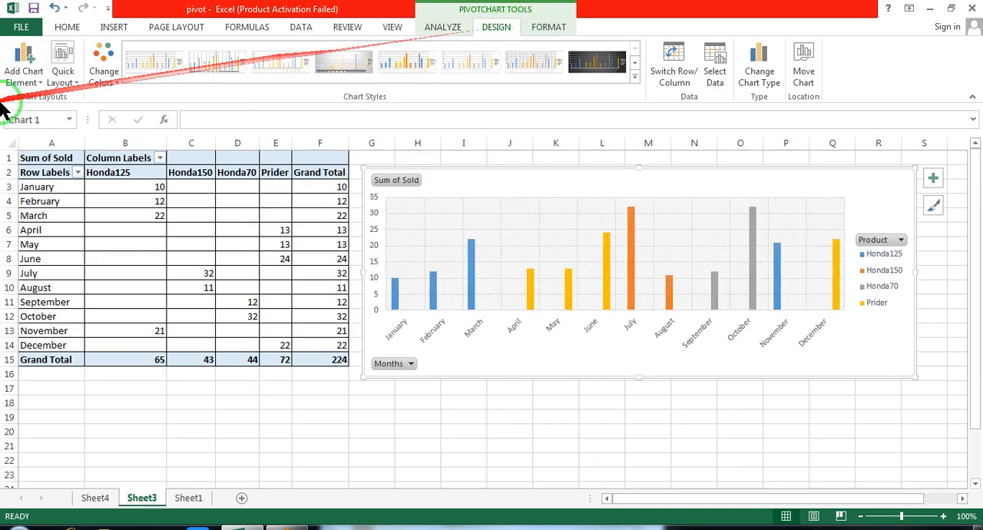
Add a chart title to the clustered column chart with the Above Chart option
left_click(26, 68)
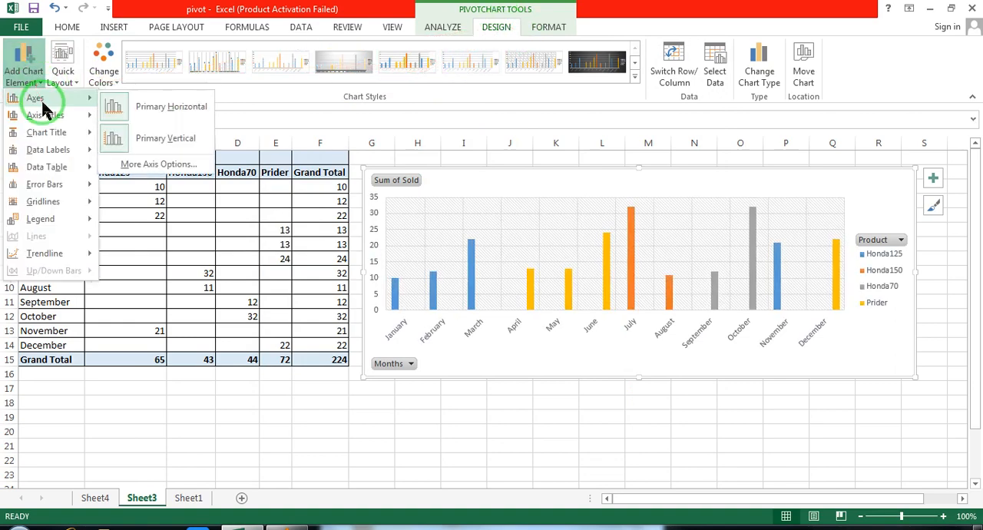
mouse_move(54, 120)
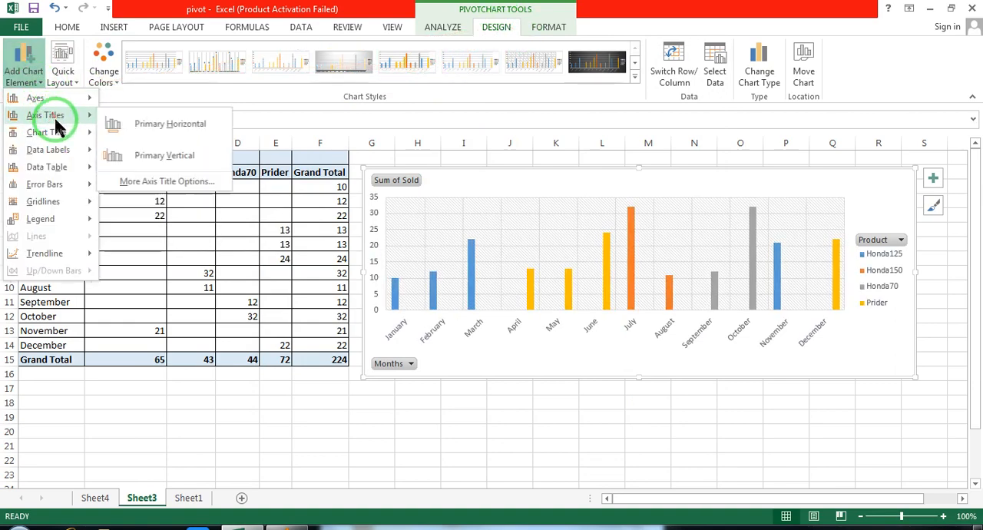
left_click(170, 126)
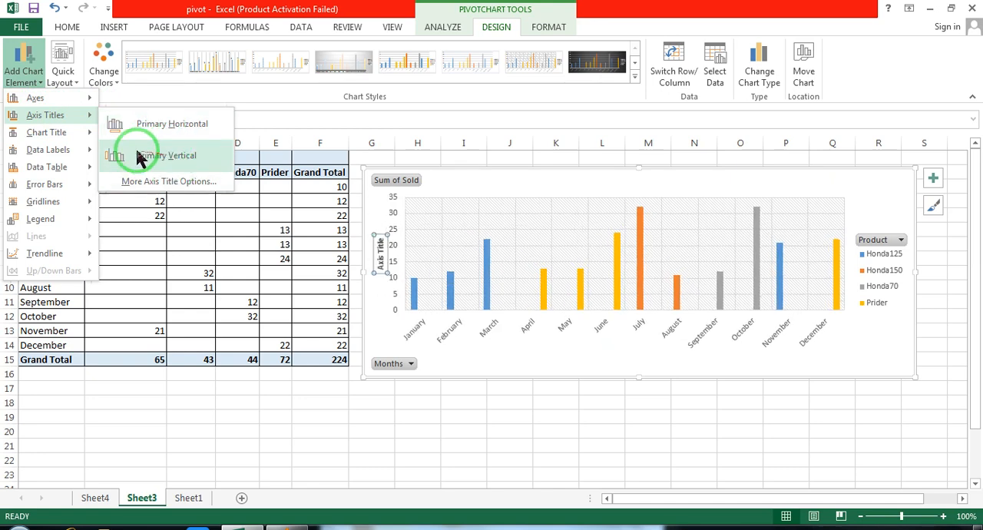
left_click(51, 133)
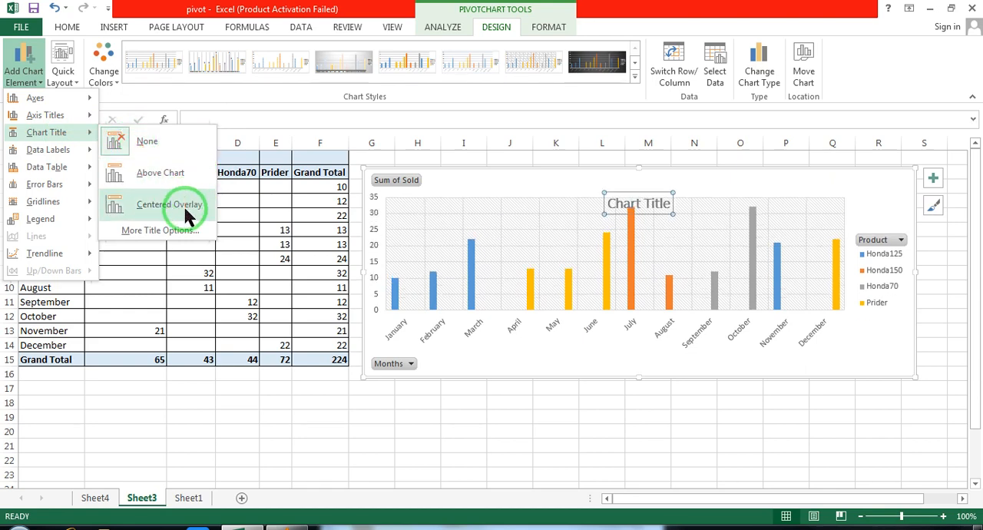
left_click(174, 172)
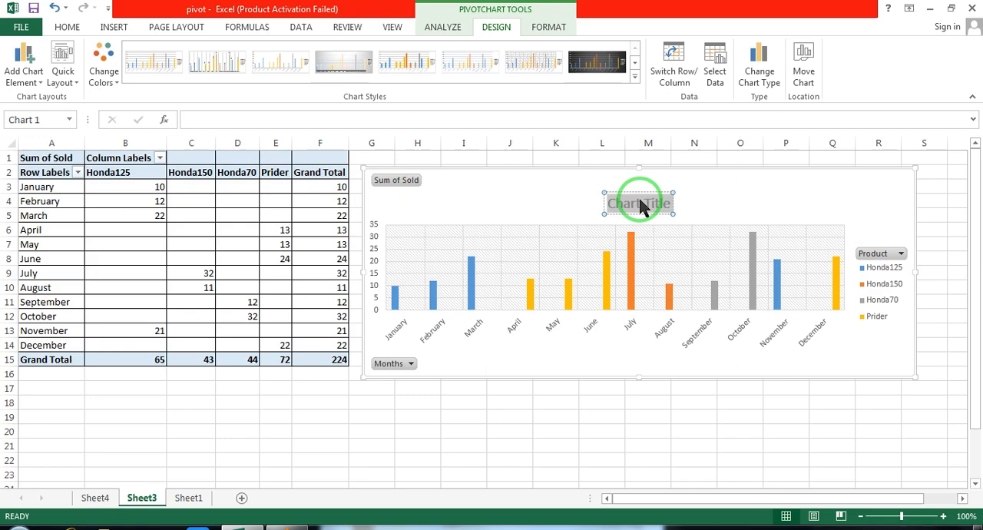
Replace the chart title's text with "i" and close the title's formatting pane
key("Delete")
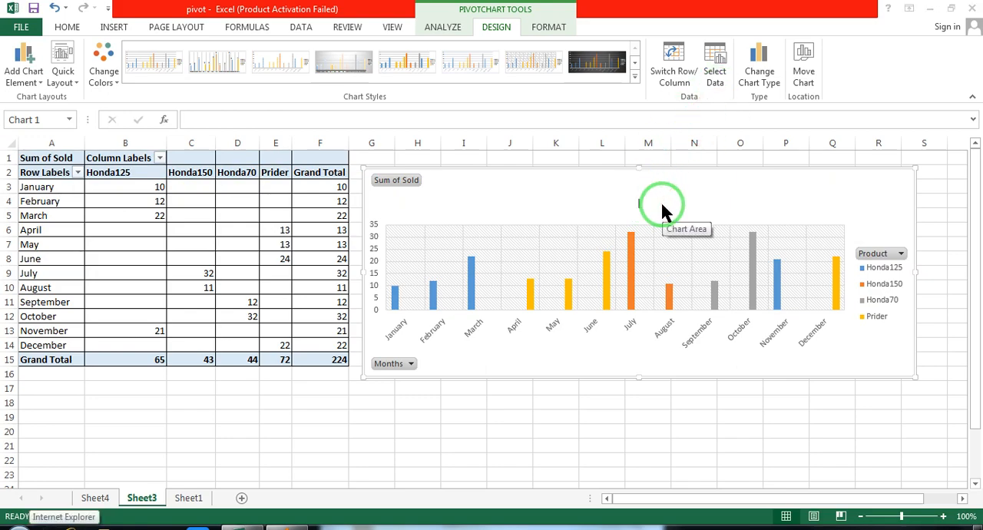
key("super+d")
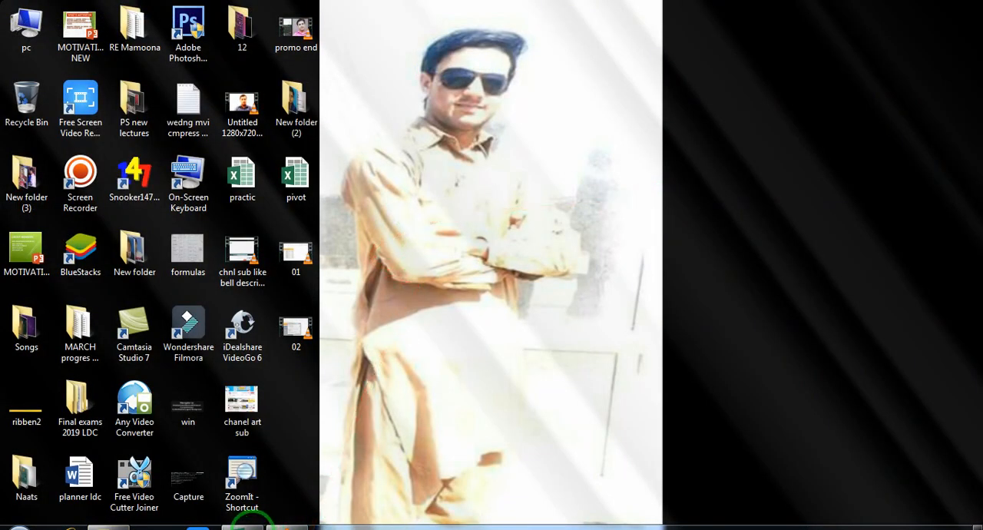
left_click(246, 525)
left_click(529, 286)
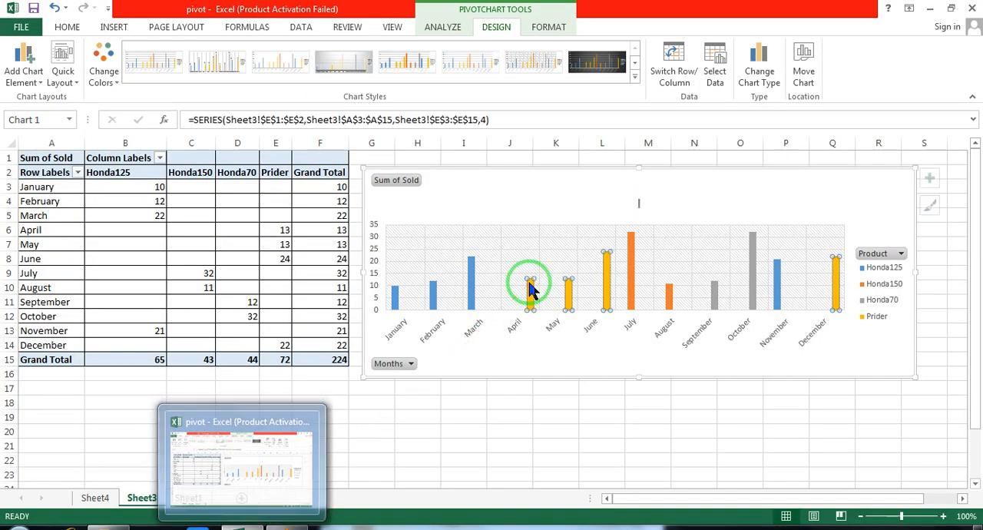
double_click(638, 201)
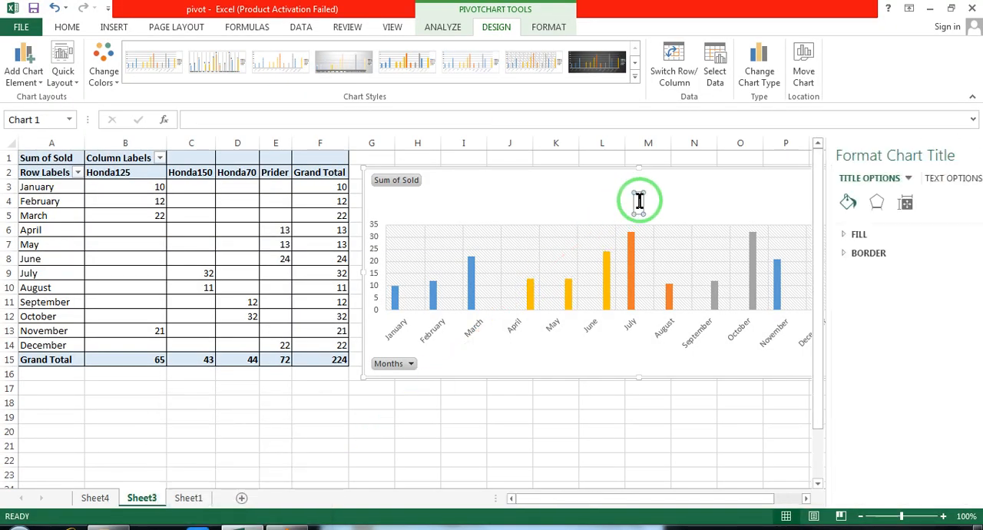
double_click(639, 201)
double_click(640, 201)
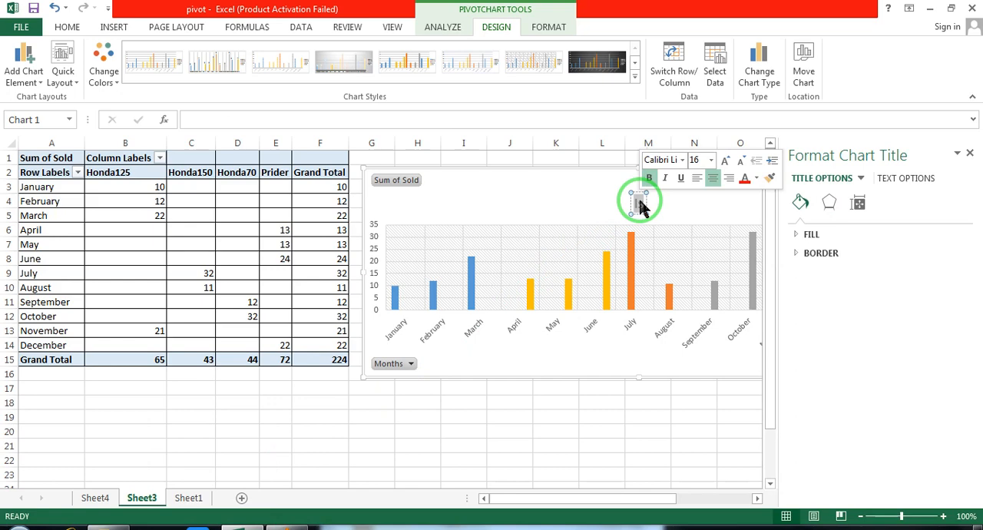
type("i")
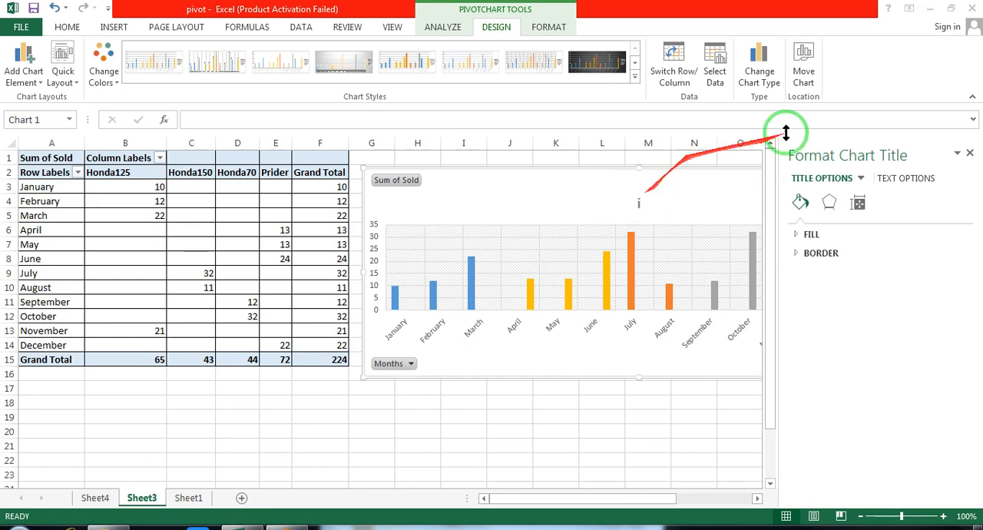
left_click(640, 203)
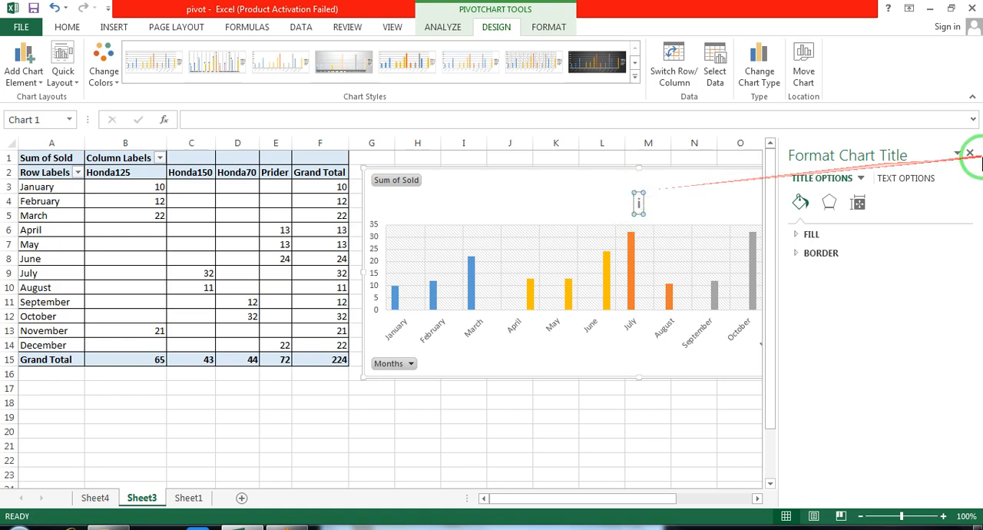
left_click(969, 153)
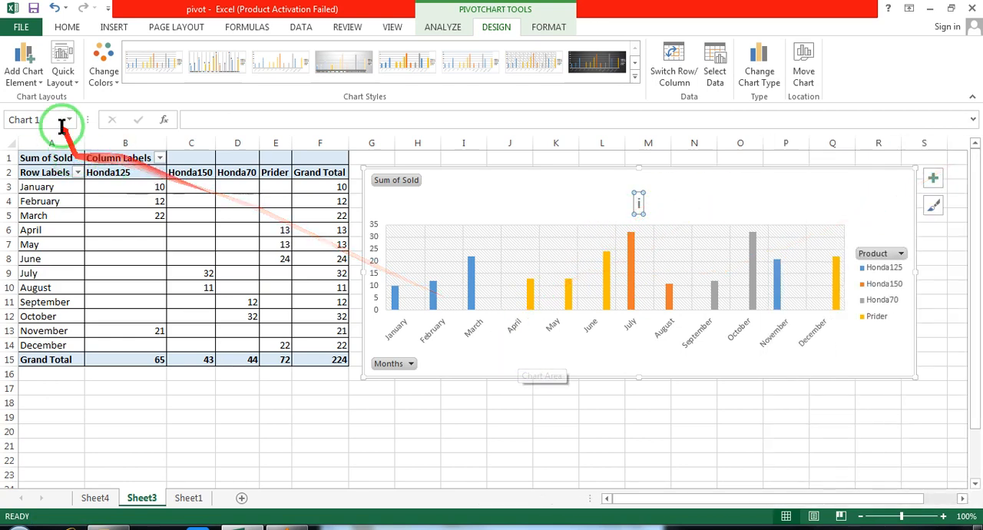
Add a data table with legend keys beneath the column chart
left_click(26, 75)
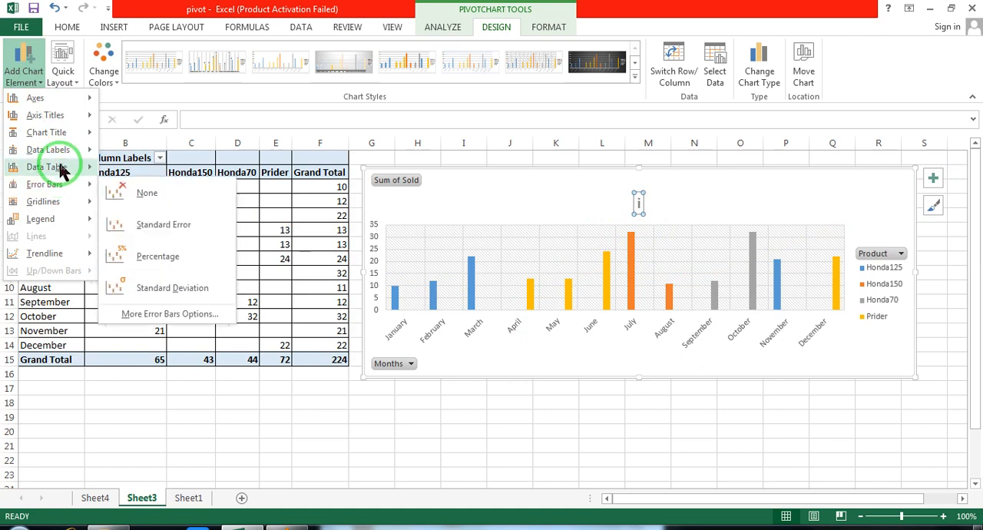
mouse_move(62, 166)
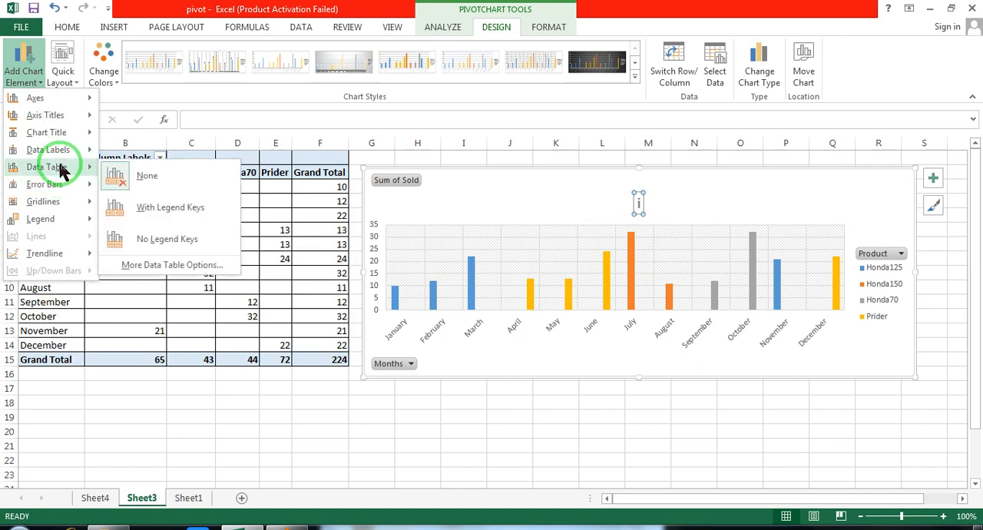
left_click(194, 207)
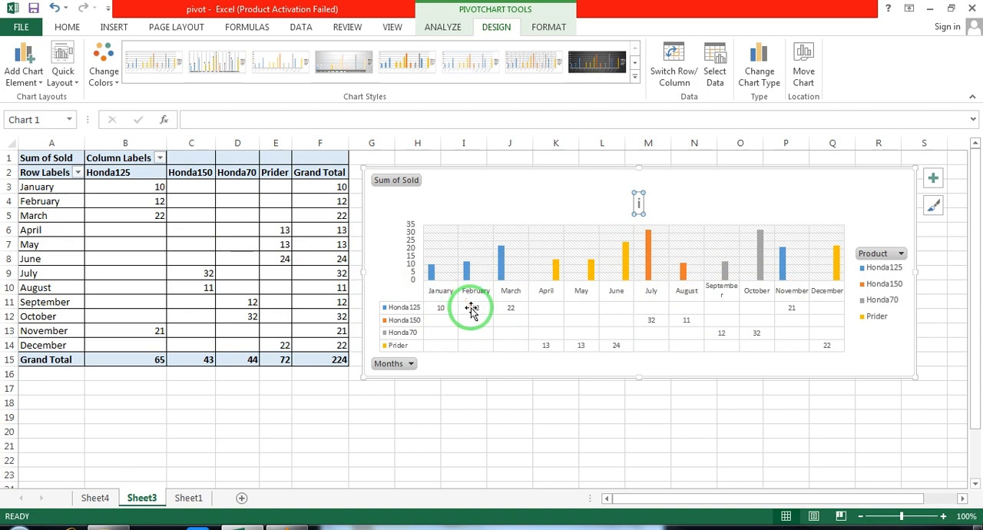
mouse_move(470, 269)
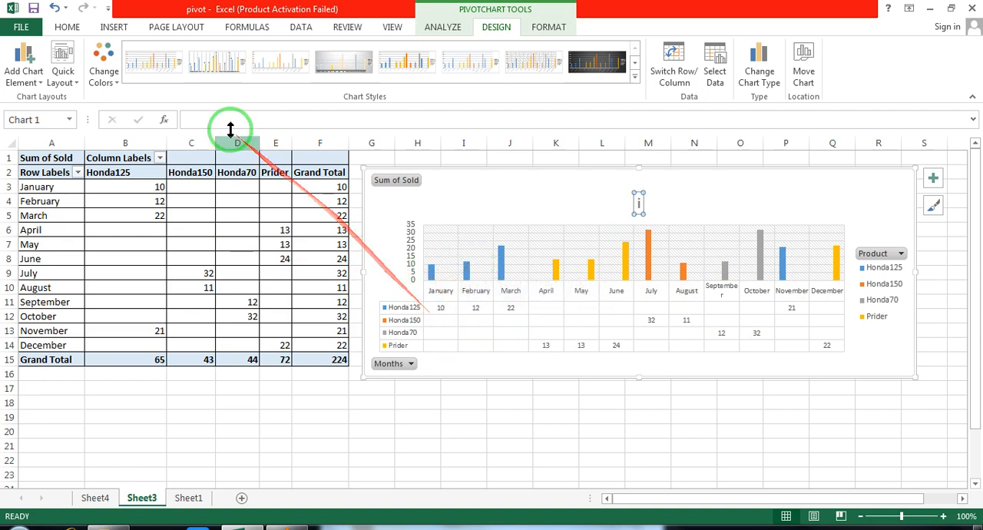
Add data labels to the columns, trying the Center position before setting them to Outside End
left_click(29, 77)
mouse_move(48, 149)
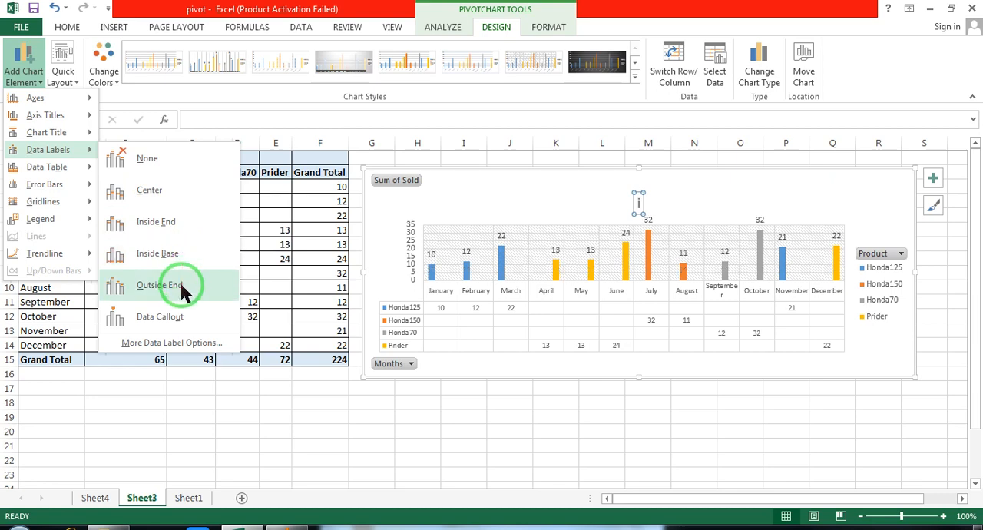
left_click(158, 190)
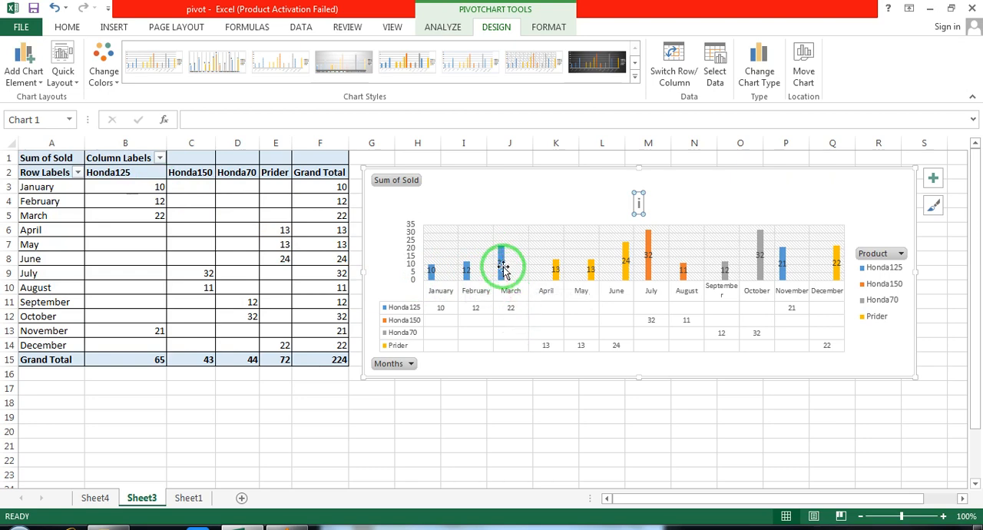
left_click(26, 90)
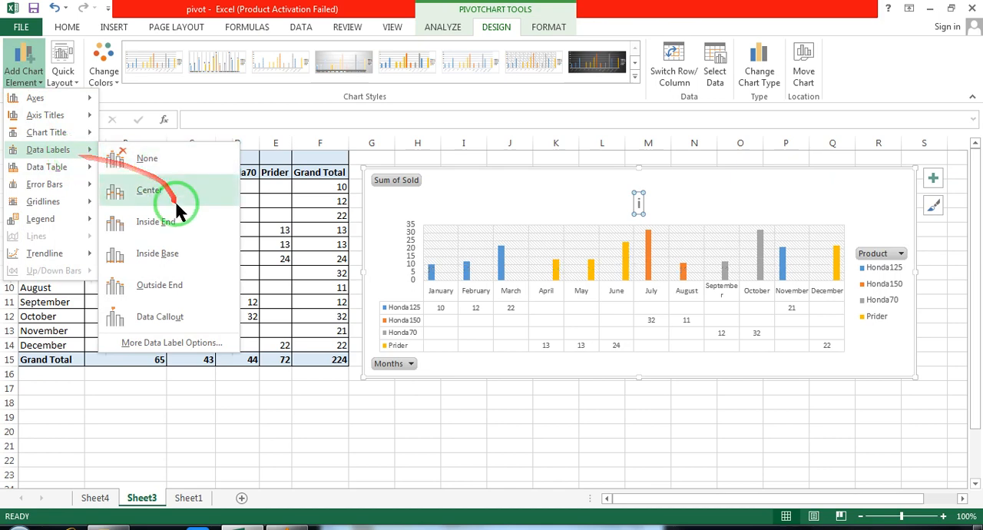
left_click(179, 292)
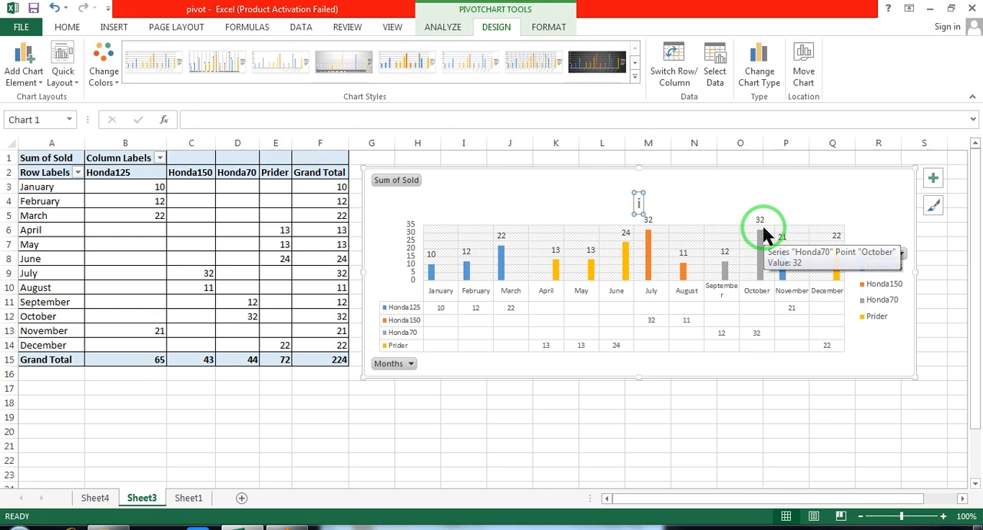
Set the chart's legend position to Bottom
left_click(28, 83)
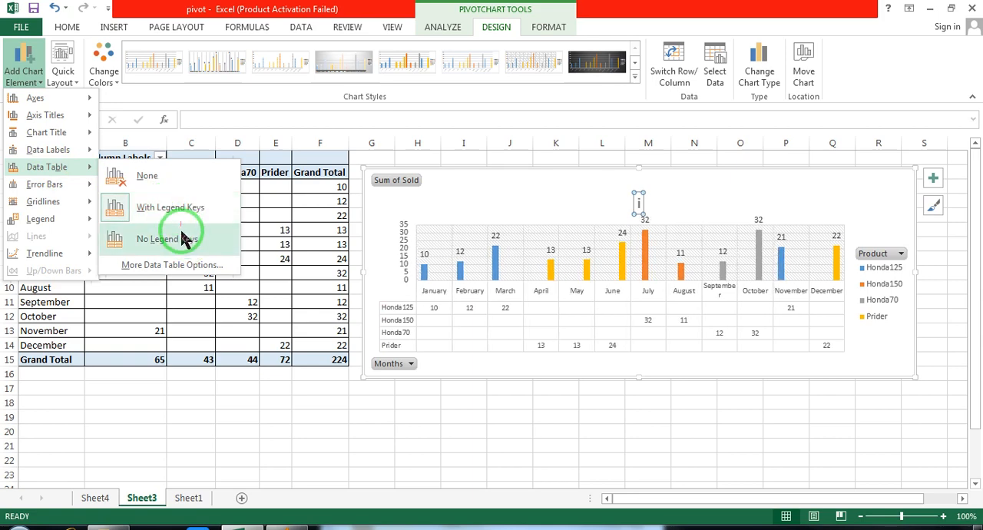
mouse_move(54, 206)
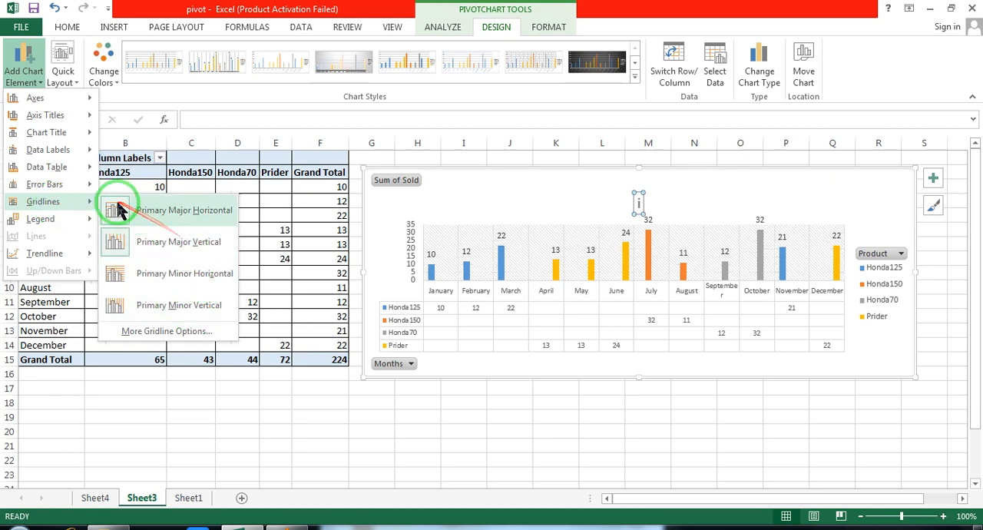
left_click(163, 291)
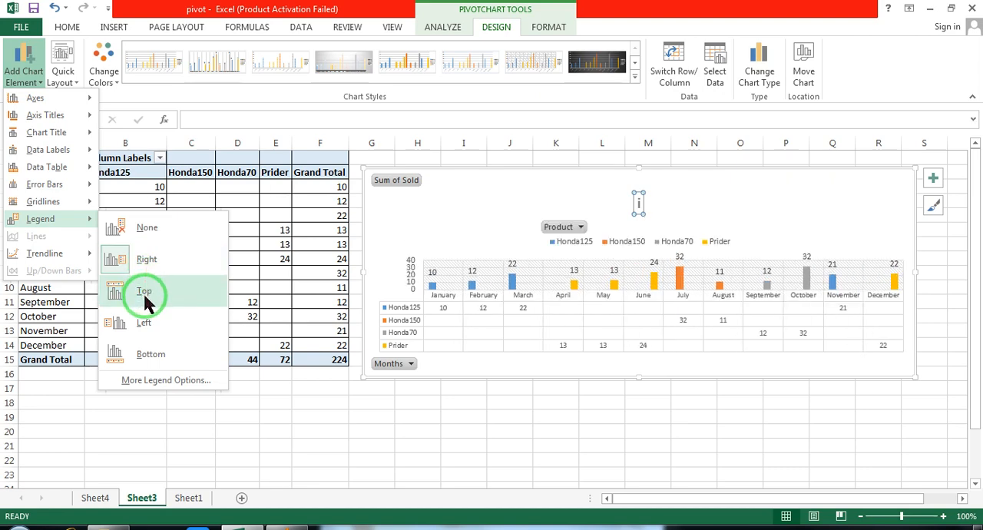
left_click(148, 354)
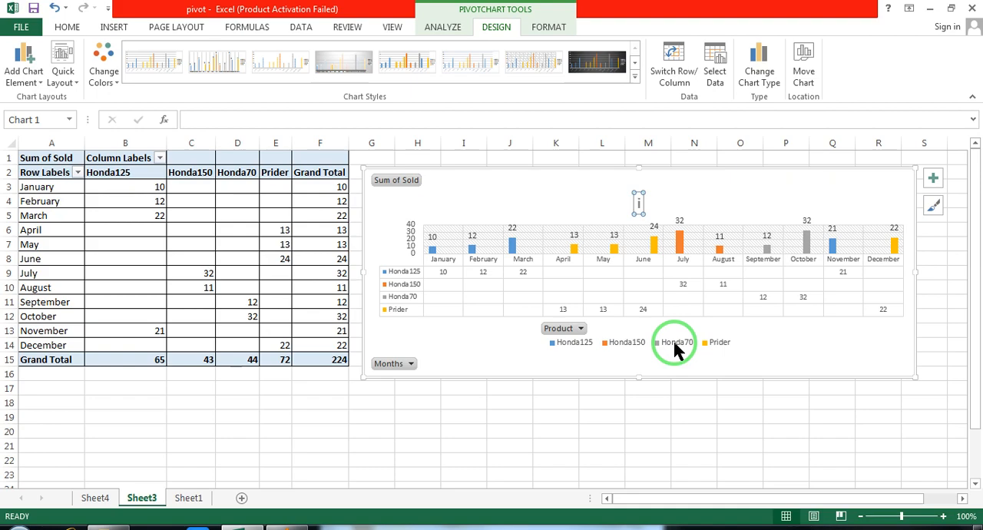
Switch to VLC media player and play promo end.mp4 in full screen
left_click(291, 527)
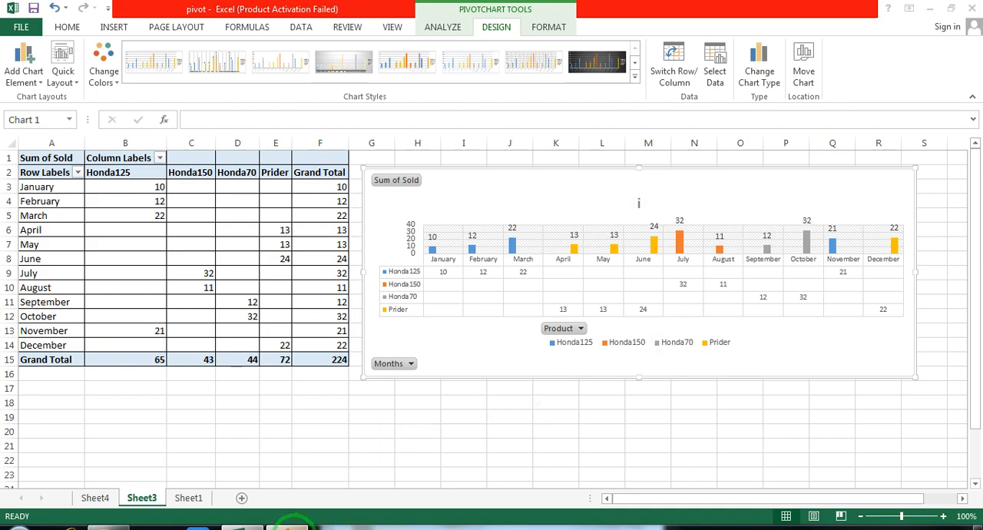
key("super+d")
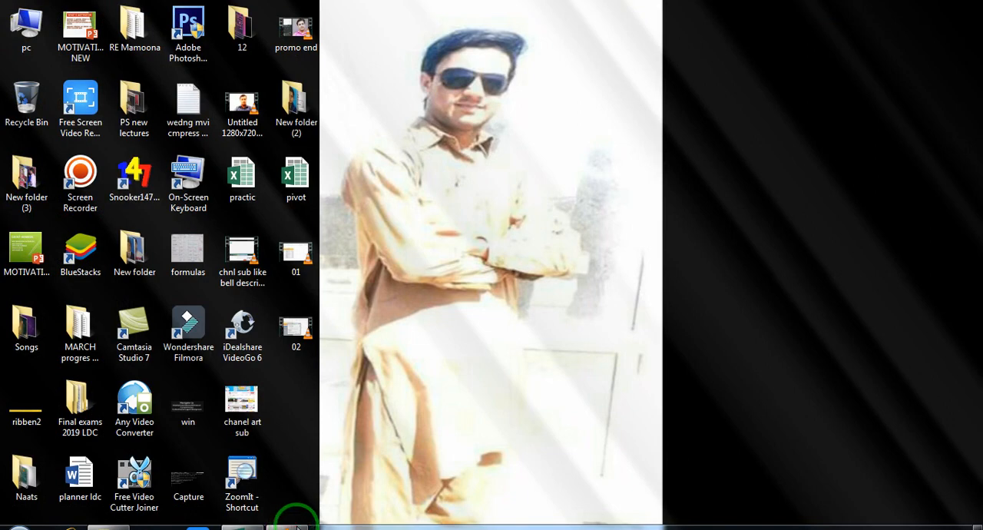
key("super+d")
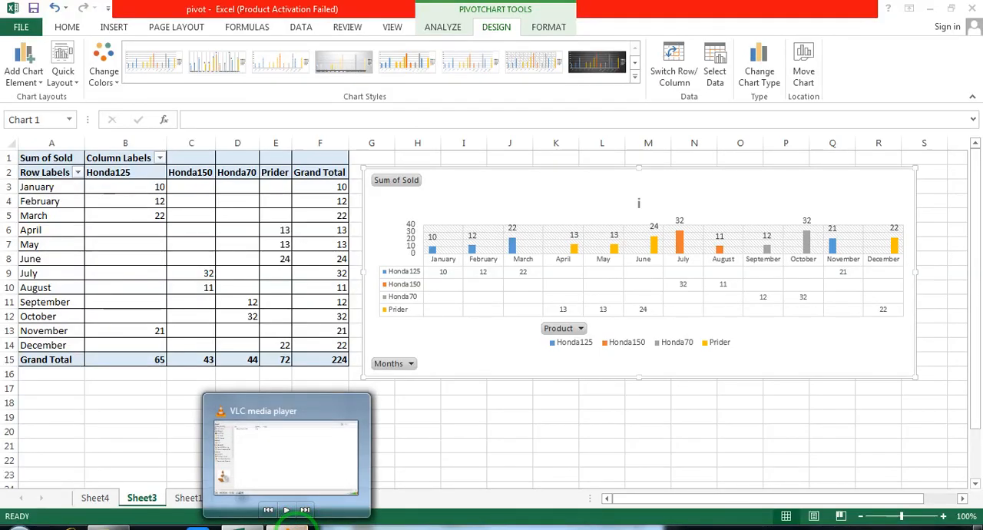
left_click(297, 527)
left_click(13, 511)
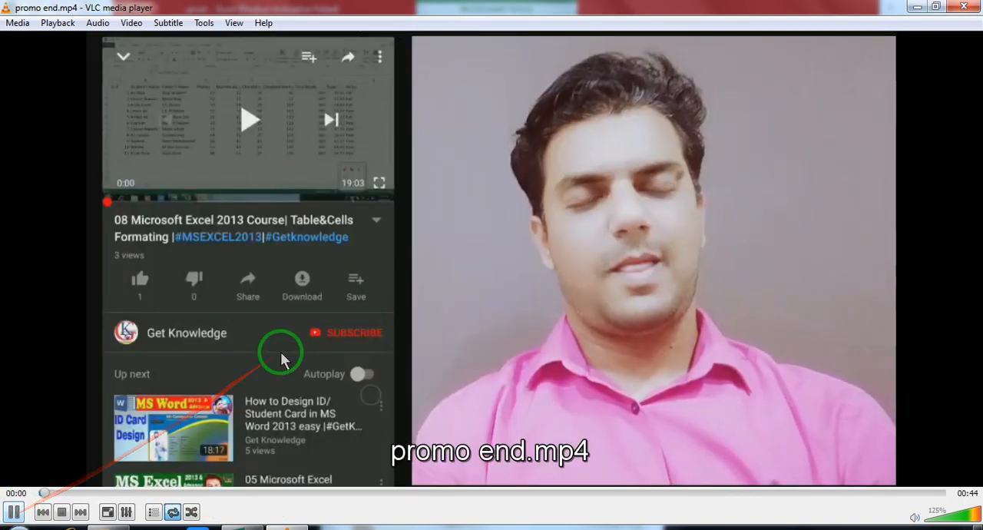
double_click(281, 356)
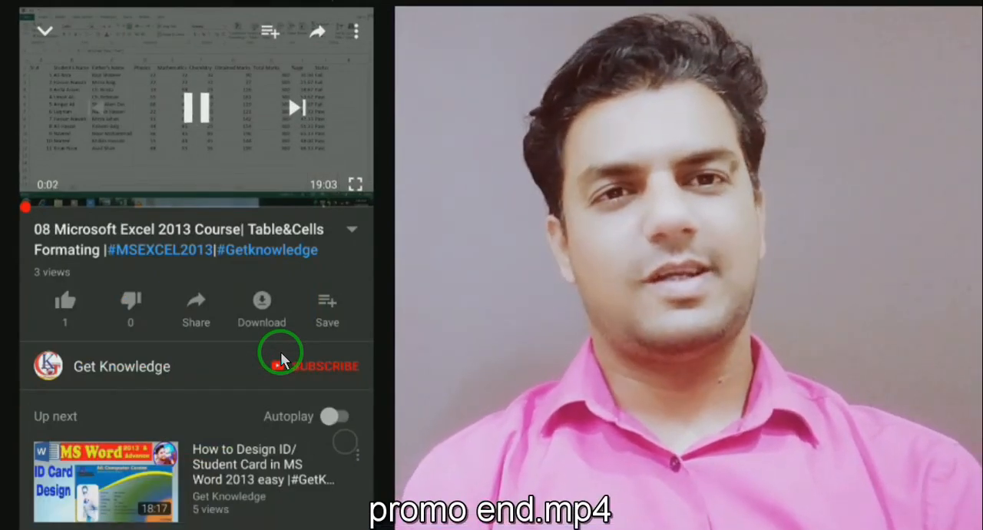